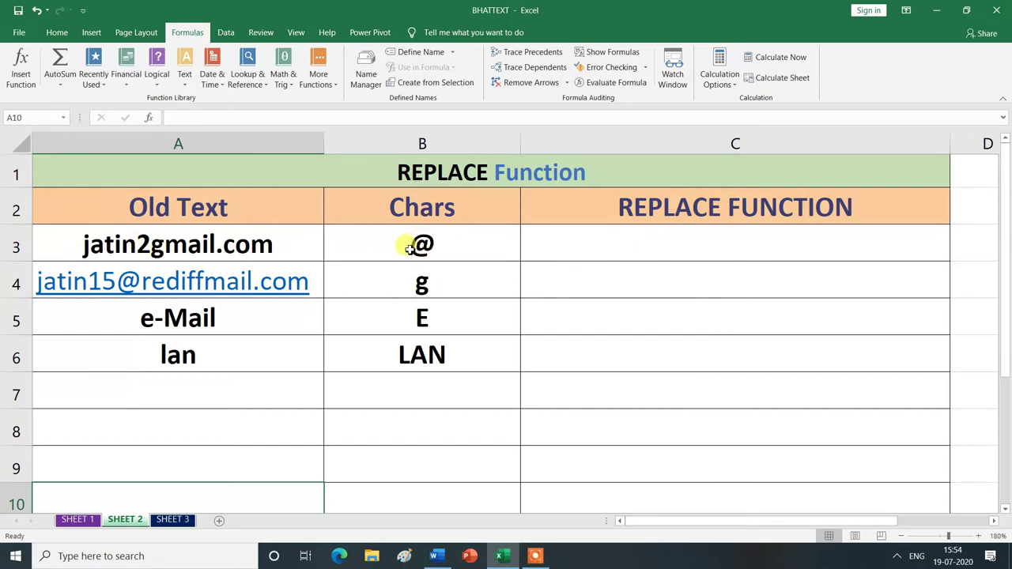
# - Start C3's formula as =REPLACE(A3,6, using A3 as the old text
pyautogui.click(698, 246)
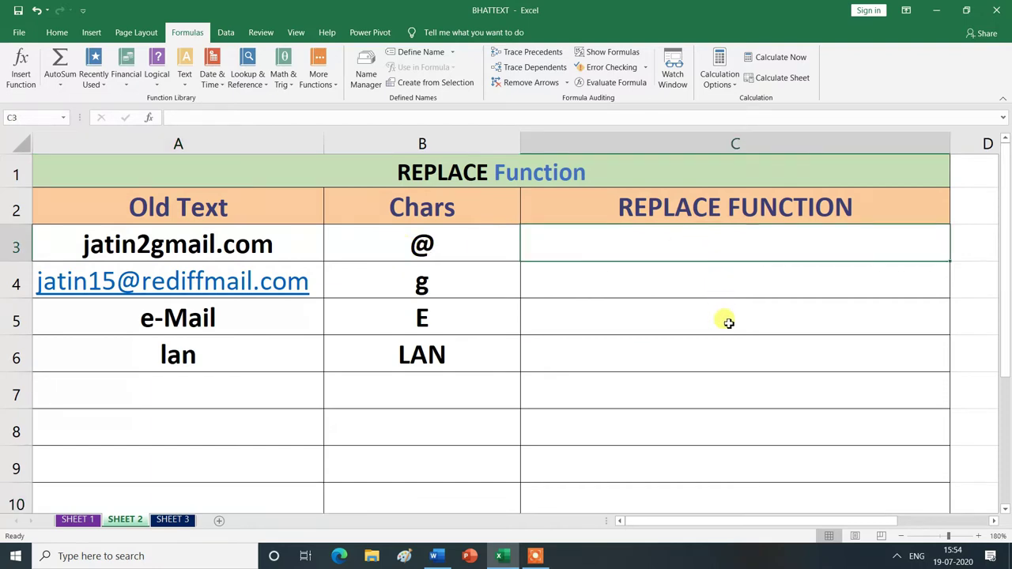
pyautogui.write('=')
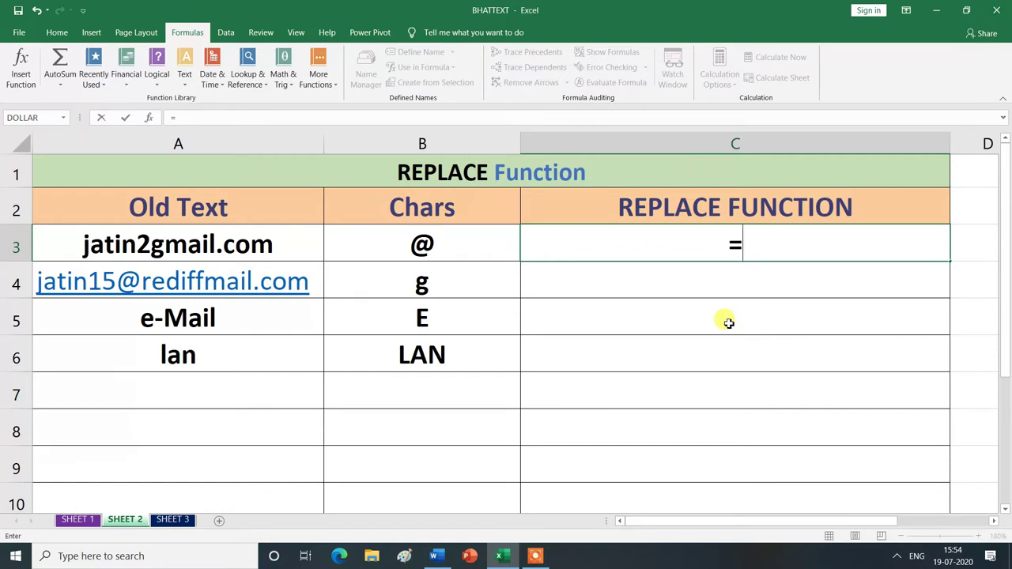
pyautogui.write('REP')
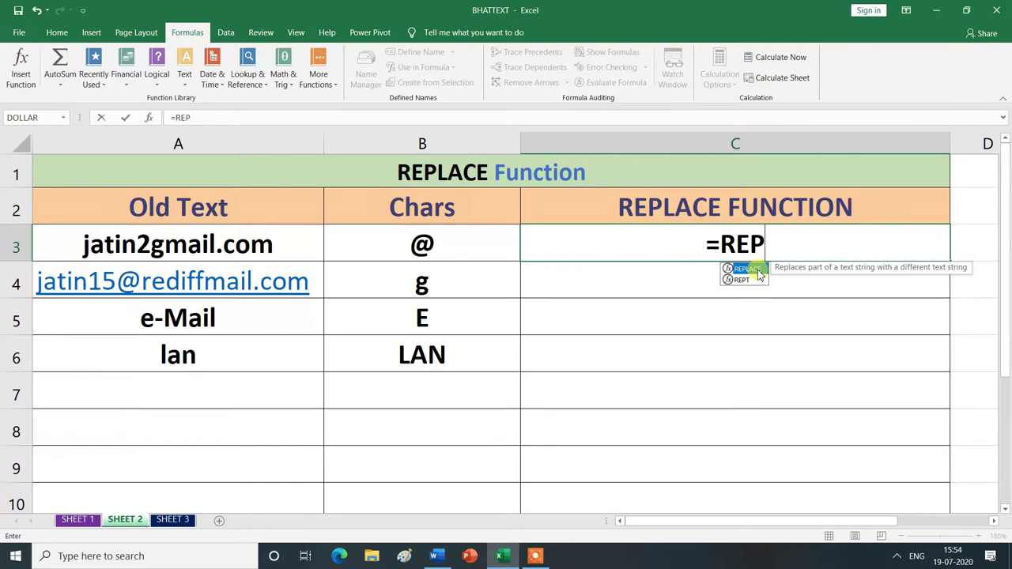
pyautogui.doubleClick(757, 272)
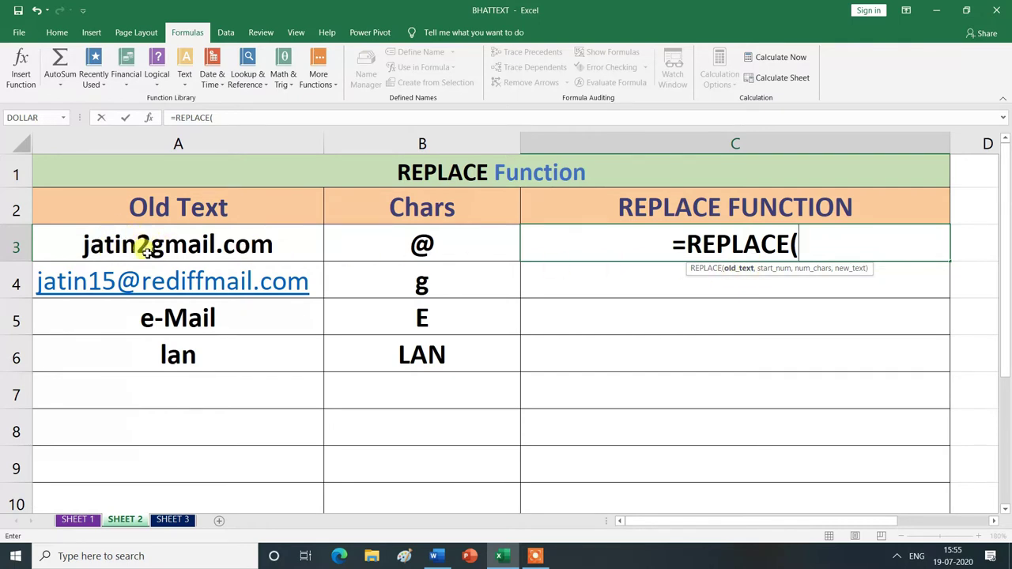
pyautogui.click(153, 246)
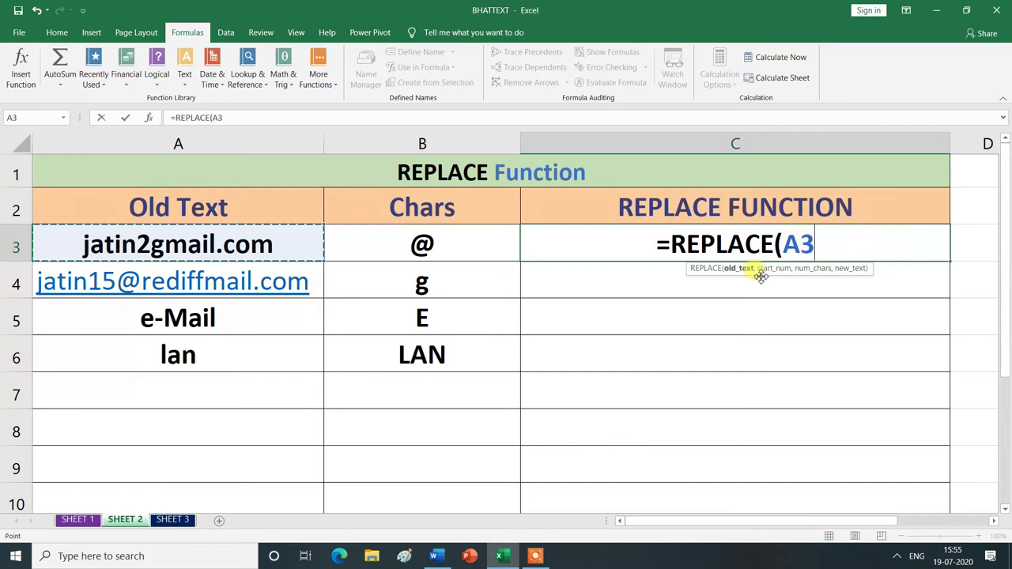
pyautogui.write(',')
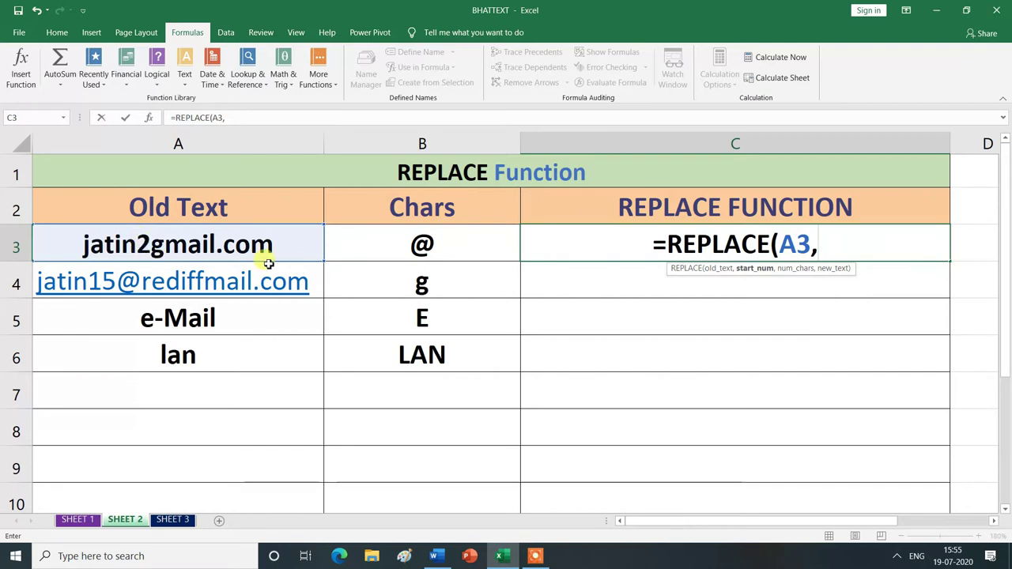
pyautogui.write('6')
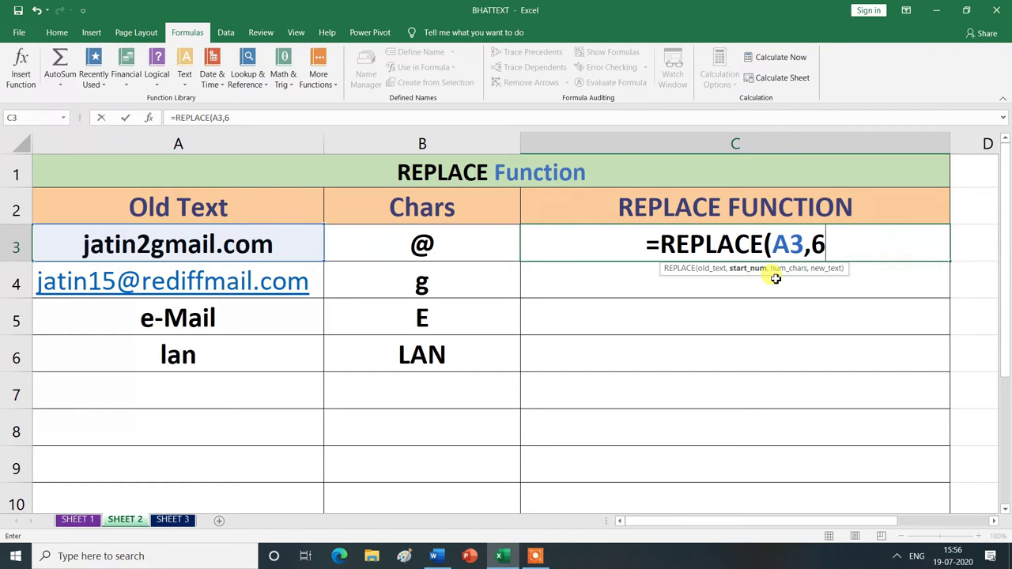
pyautogui.write(',')
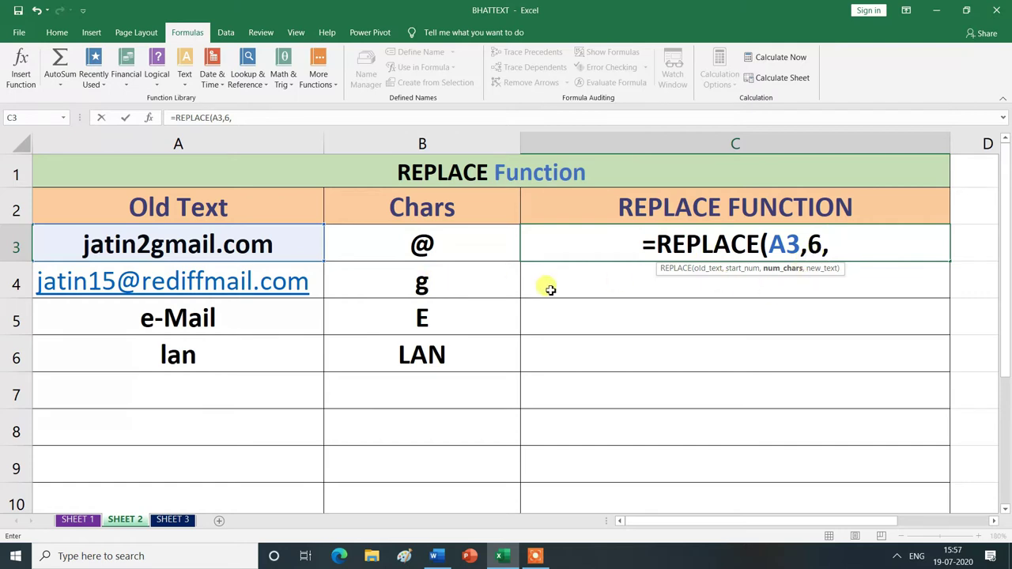
# - Complete C3 as =REPLACE(A3,6,1,B3) so B3's @ replaces A3's sixth character
pyautogui.write('1')
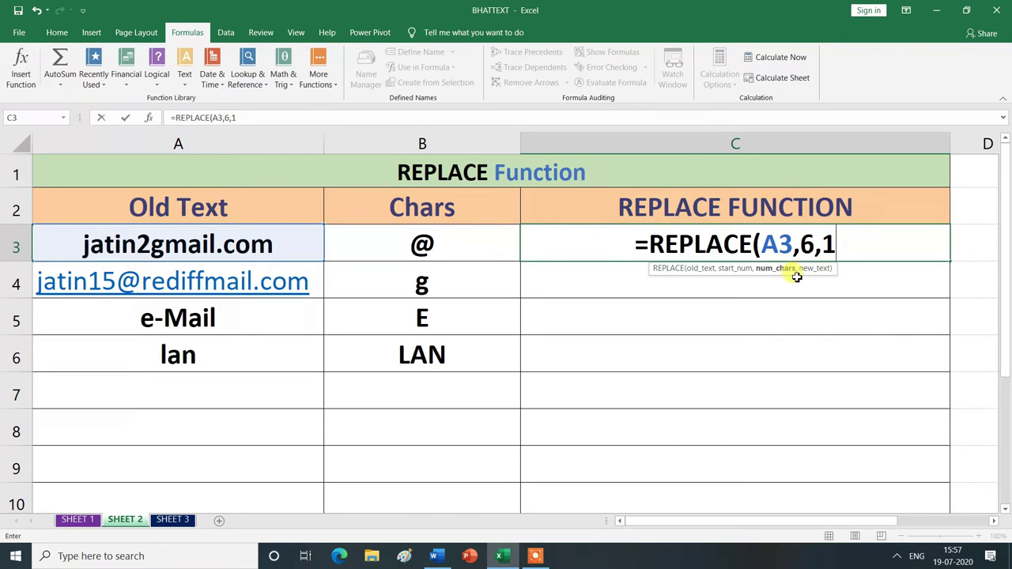
pyautogui.write(',')
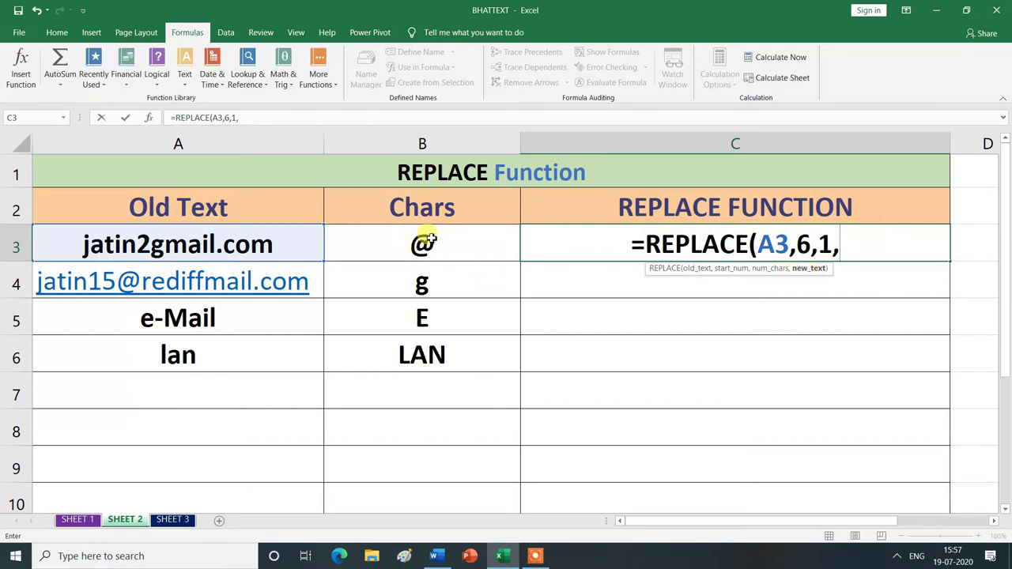
pyautogui.click(443, 249)
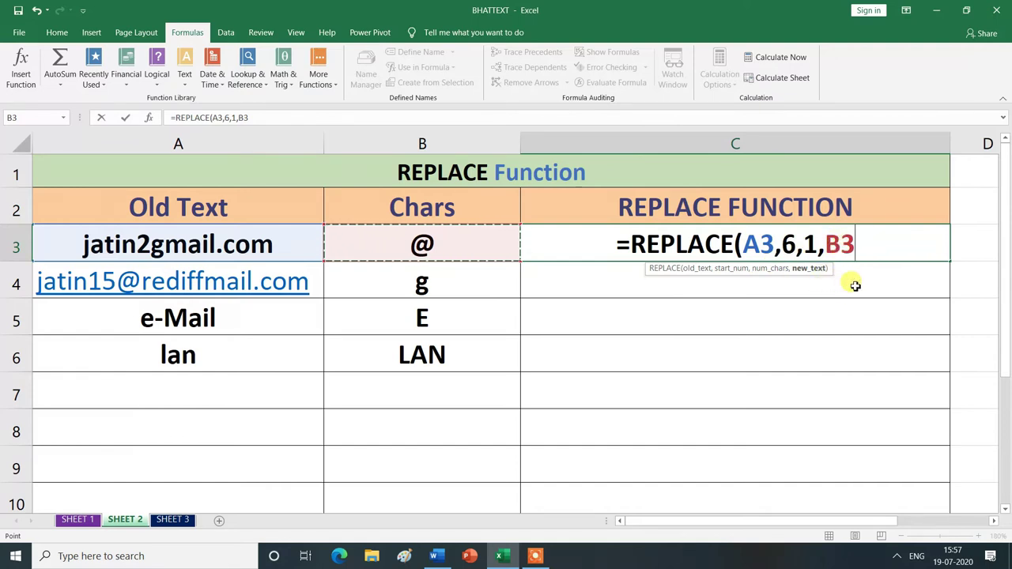
pyautogui.write(')')
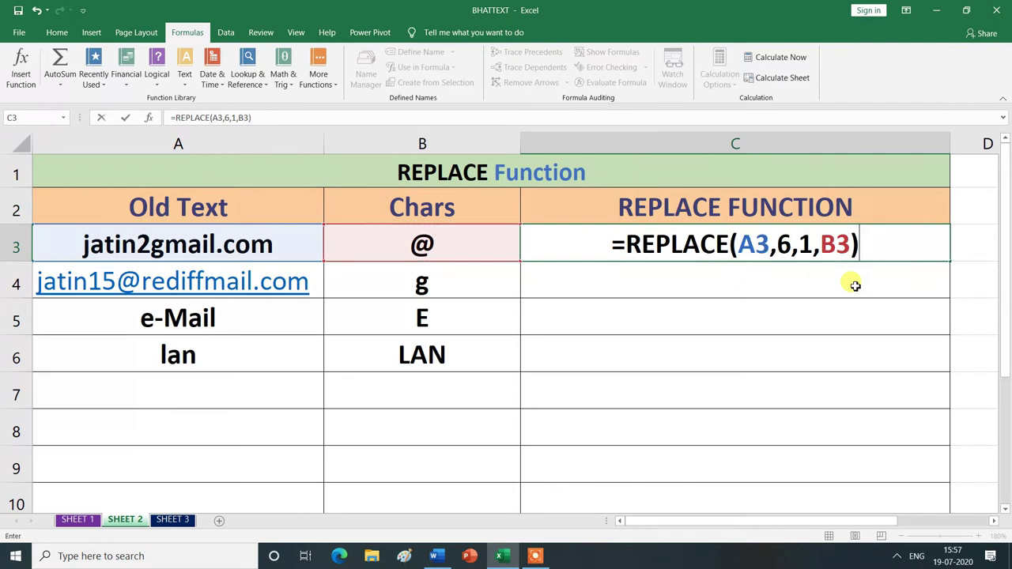
pyautogui.press('Return')
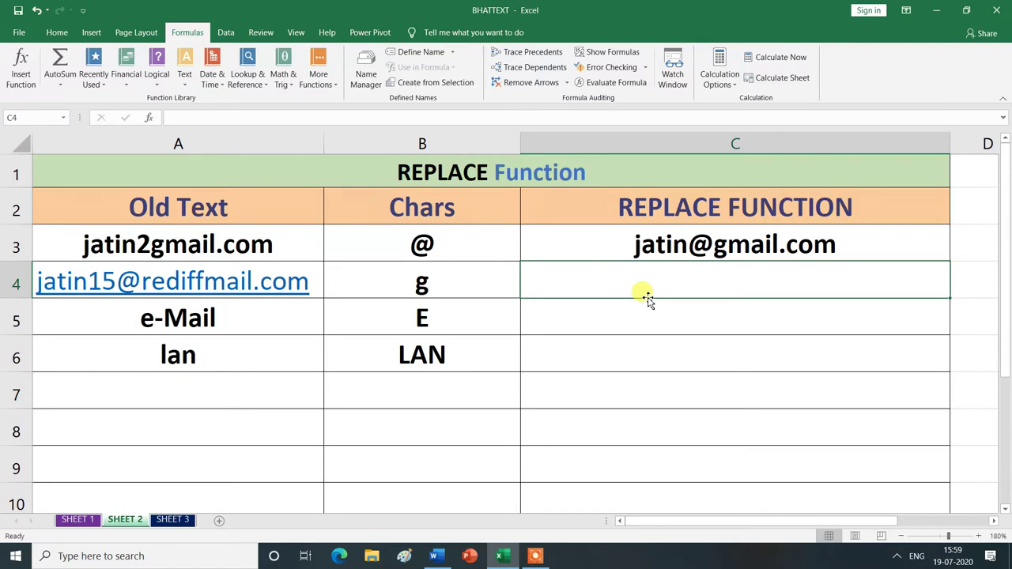
# - Start C4's formula as =REPLACE(A4, using A4 as the old text
pyautogui.write('=')
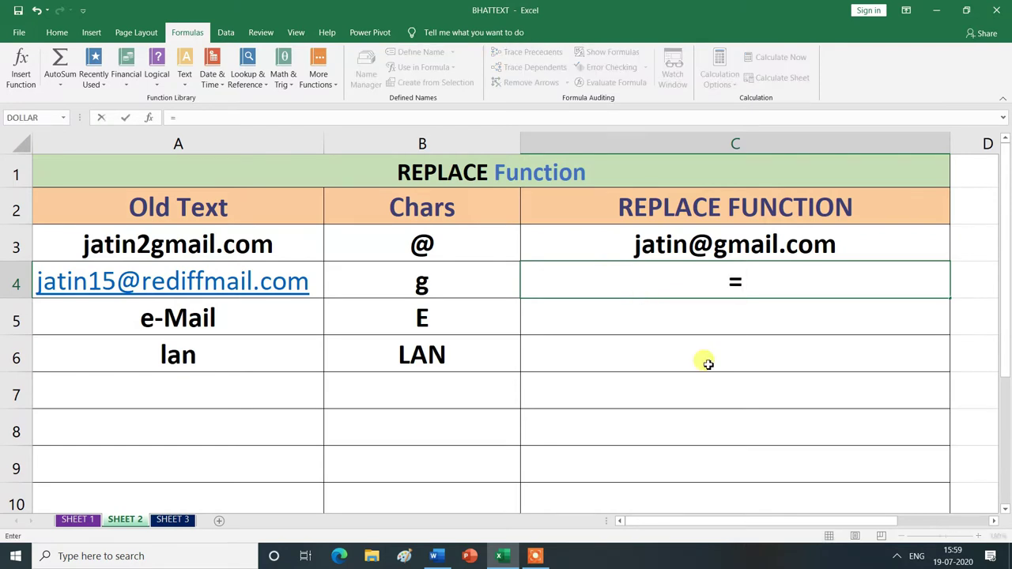
pyautogui.write('REPLACE(')
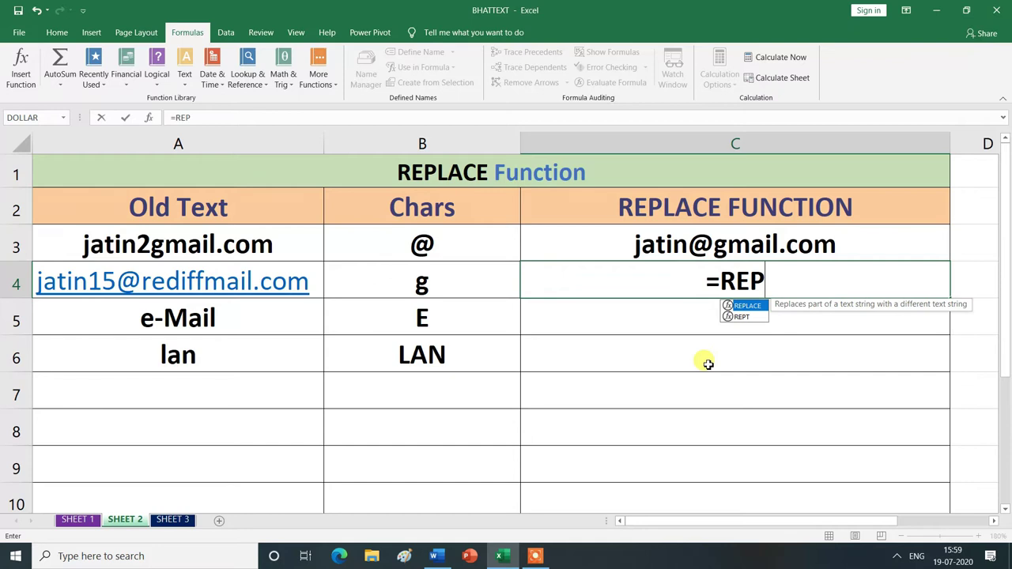
pyautogui.doubleClick(746, 306)
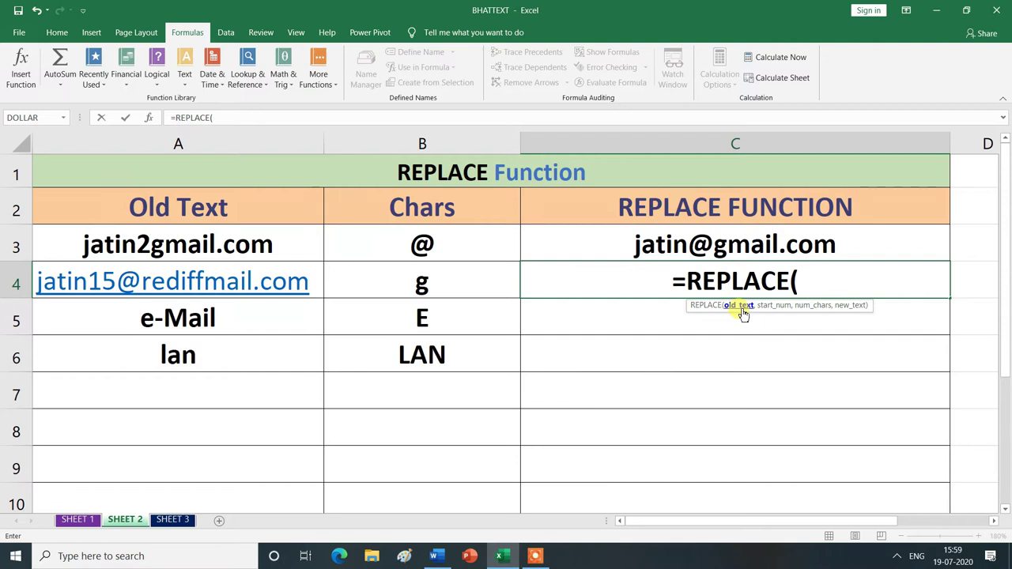
pyautogui.click(234, 282)
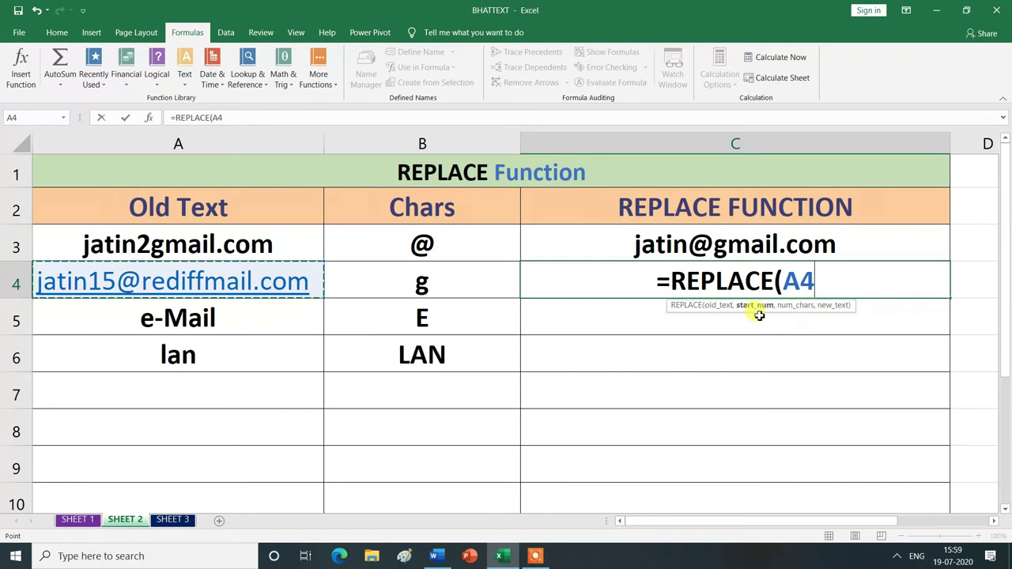
pyautogui.write(',')
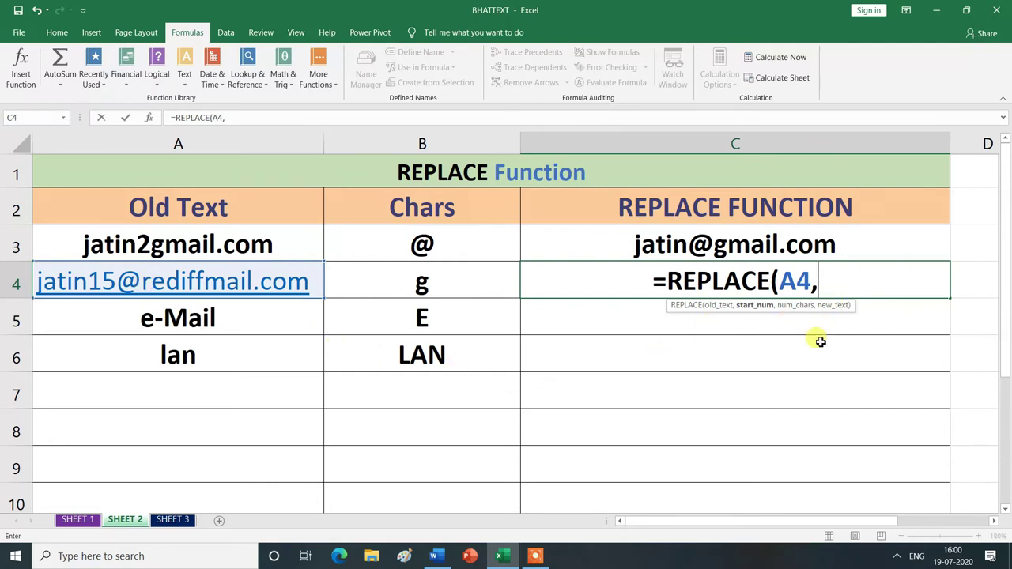
# - Complete C4 as =REPLACE(A4,9,6,B4), swapping six characters from position 9 for B4's g
pyautogui.write('9')
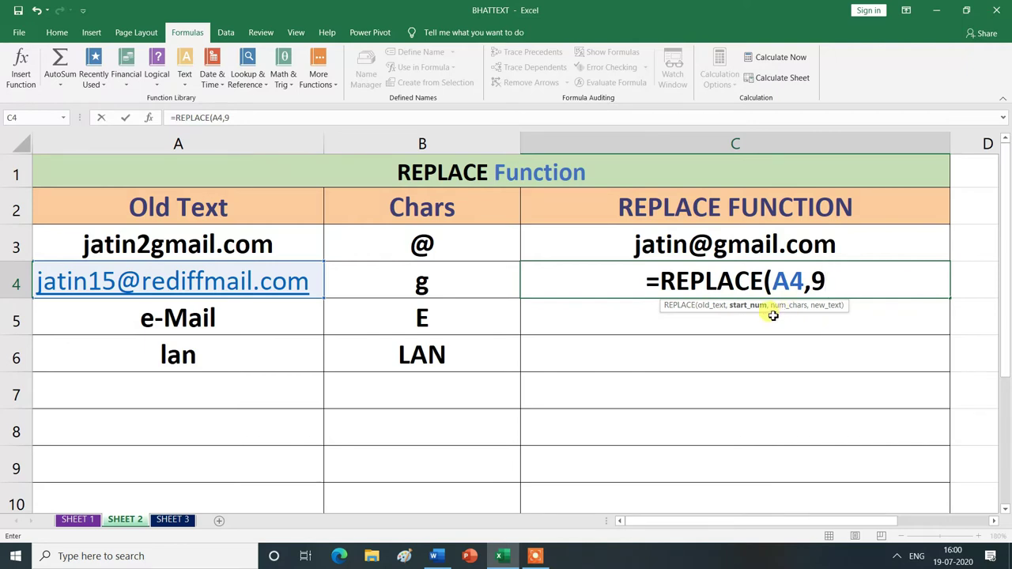
pyautogui.write(',')
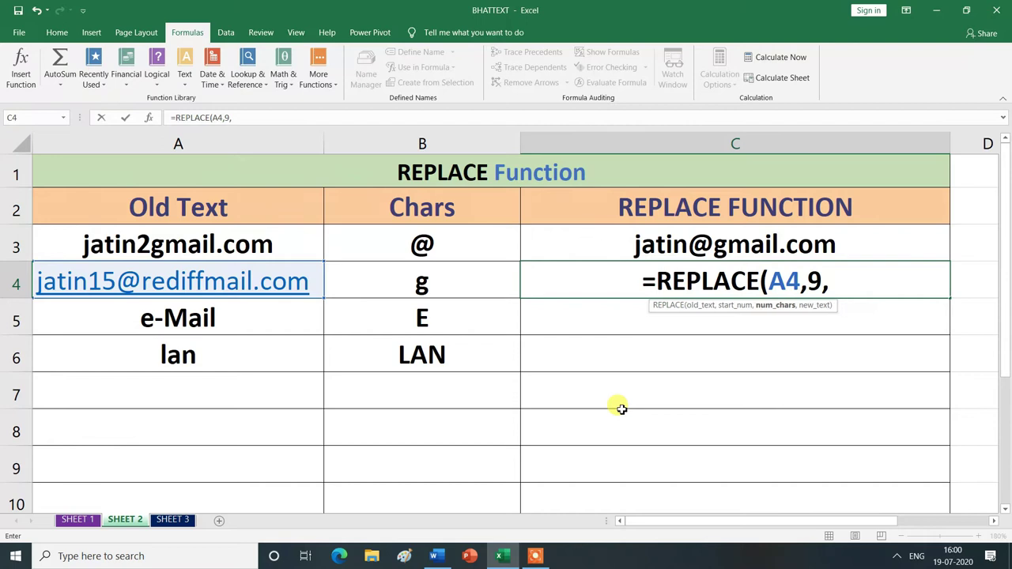
pyautogui.write('6')
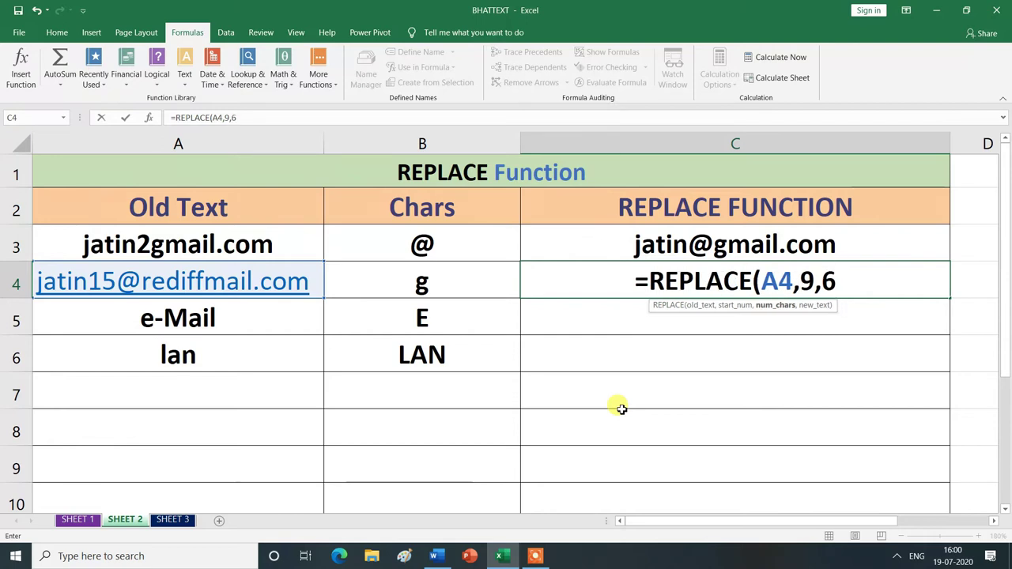
pyautogui.write(',')
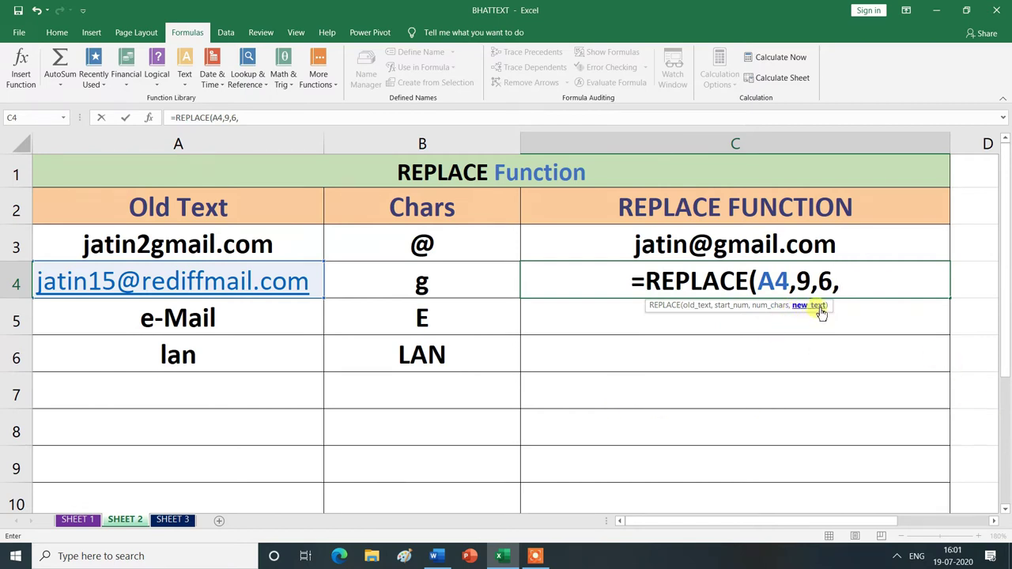
pyautogui.click(425, 284)
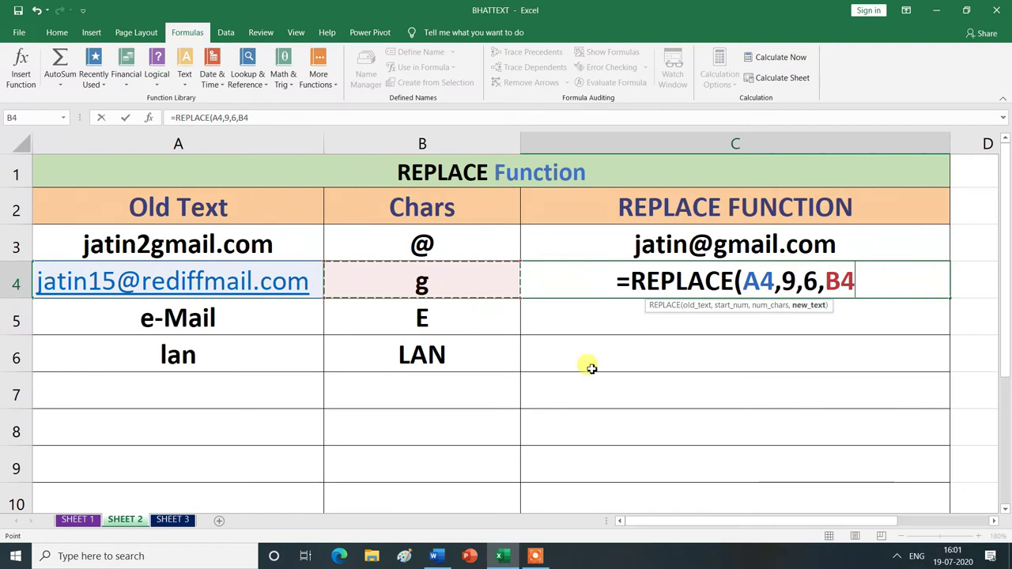
pyautogui.write(')')
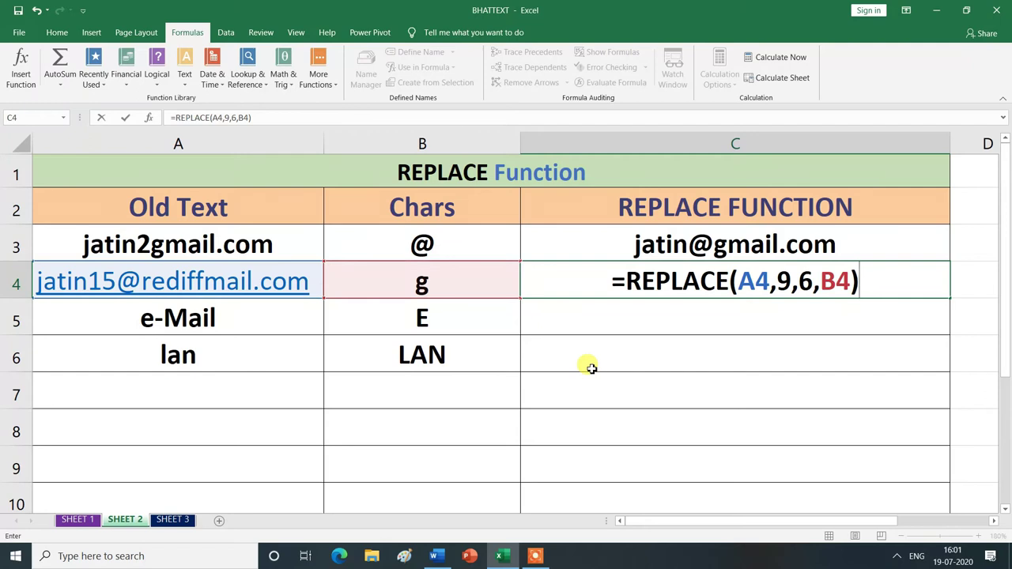
pyautogui.press('Return')
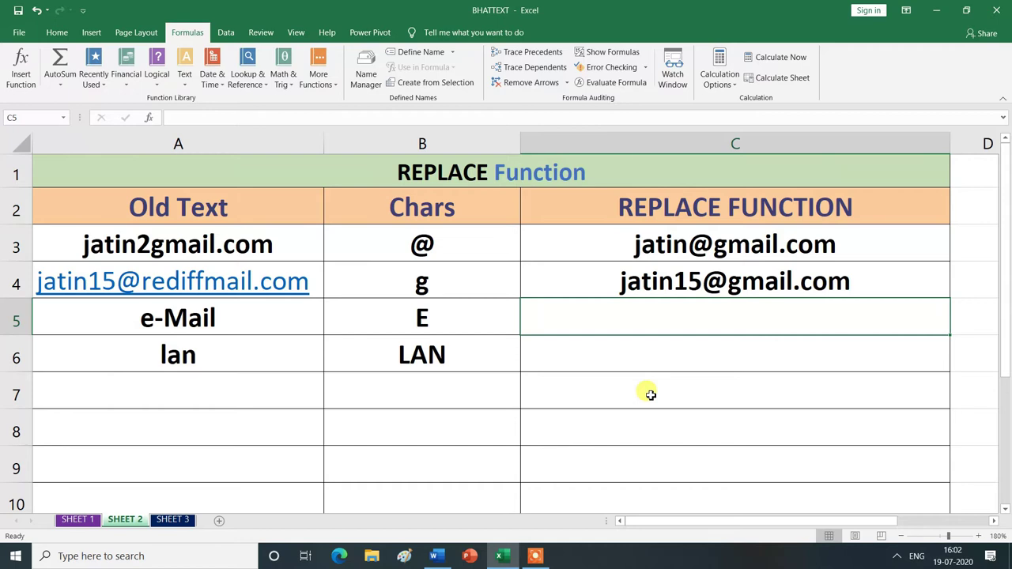
# - Start C5's formula as =REPLACE(A5, using A5 as the old text
pyautogui.write('=')
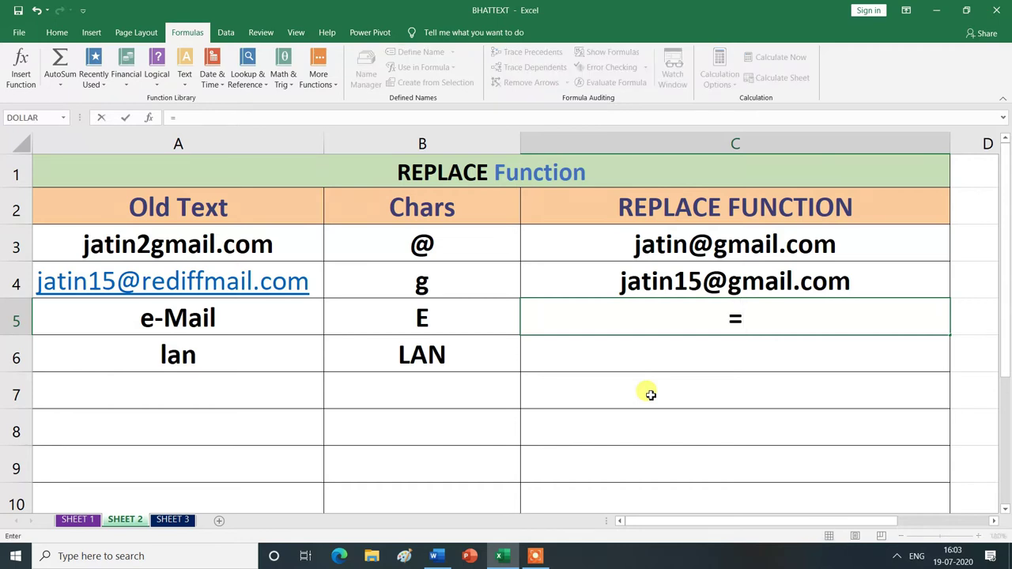
pyautogui.write('RE')
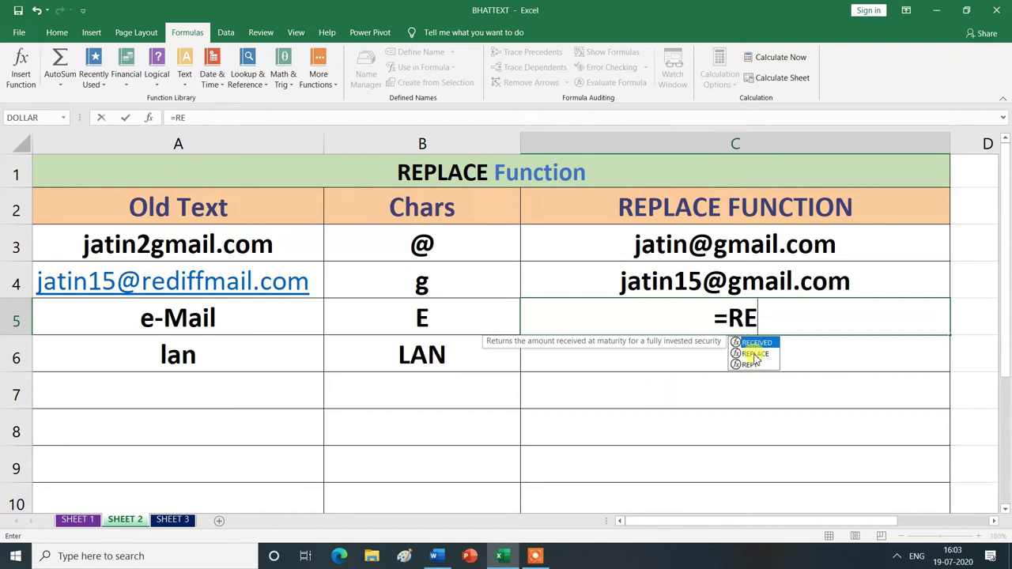
pyautogui.doubleClick(753, 354)
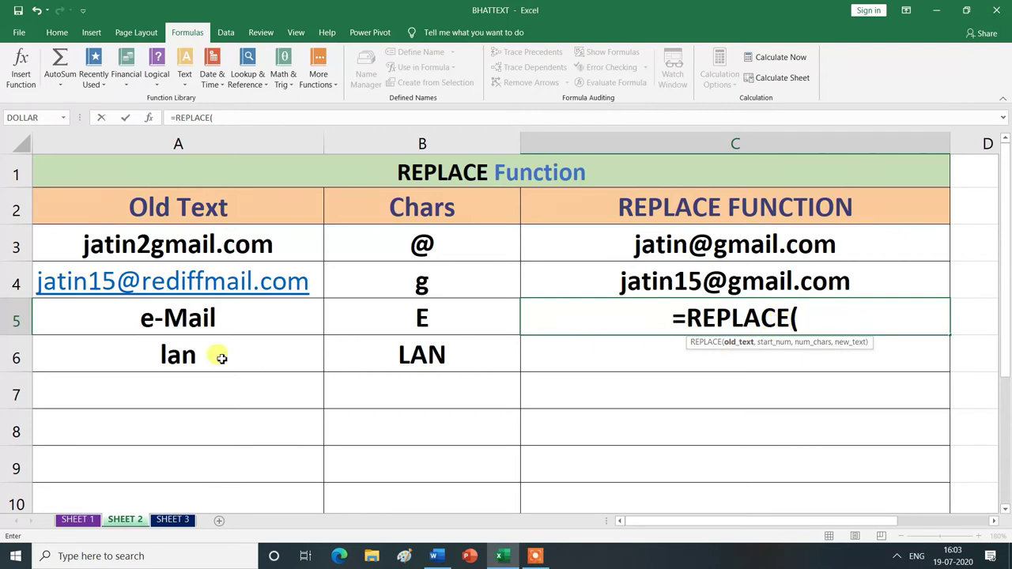
pyautogui.click(183, 320)
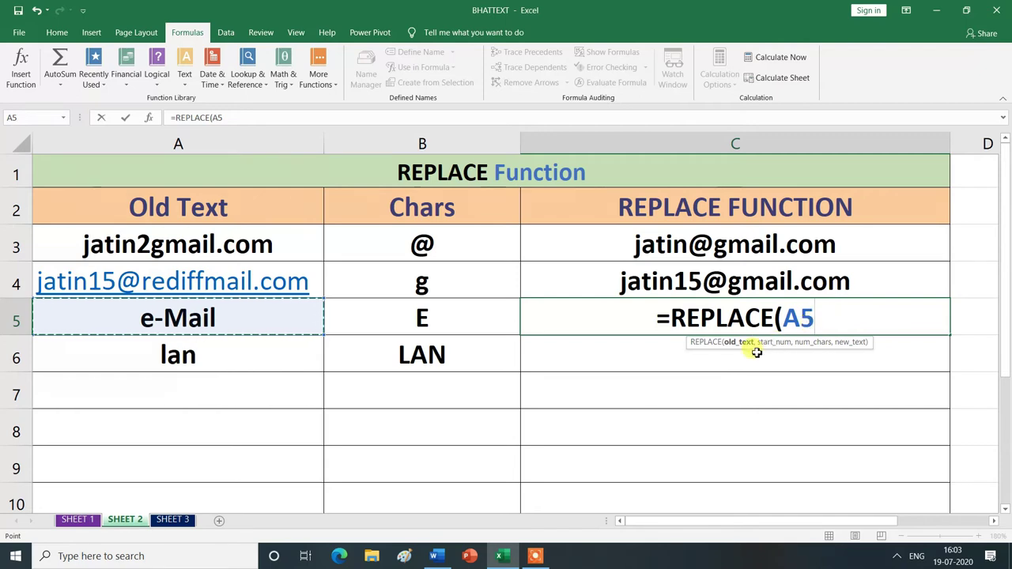
pyautogui.write(',')
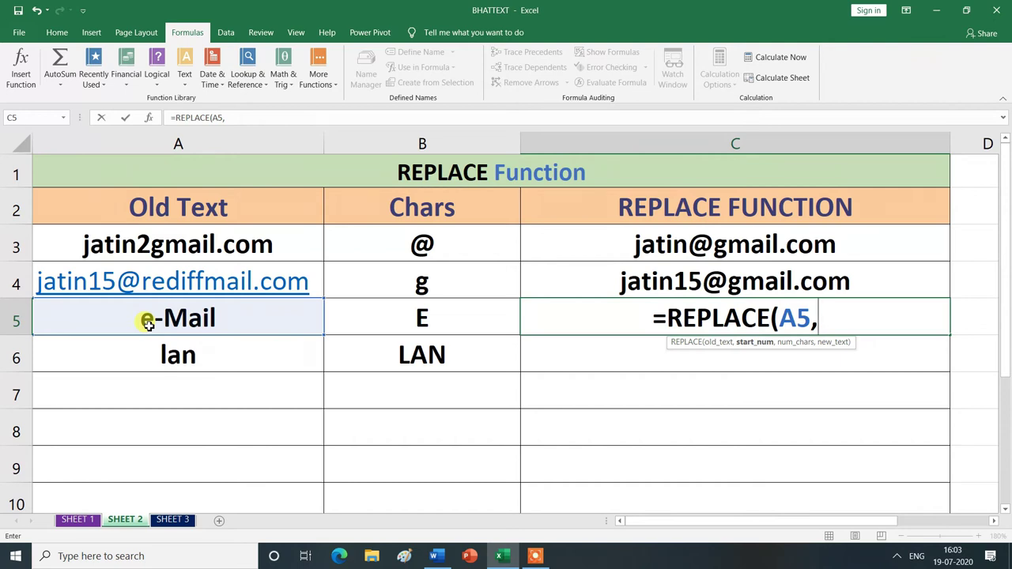
# - Complete C5 as =REPLACE(A5,1,1,B5) so it returns E-Mail, then begin C6's formula
pyautogui.write('1')
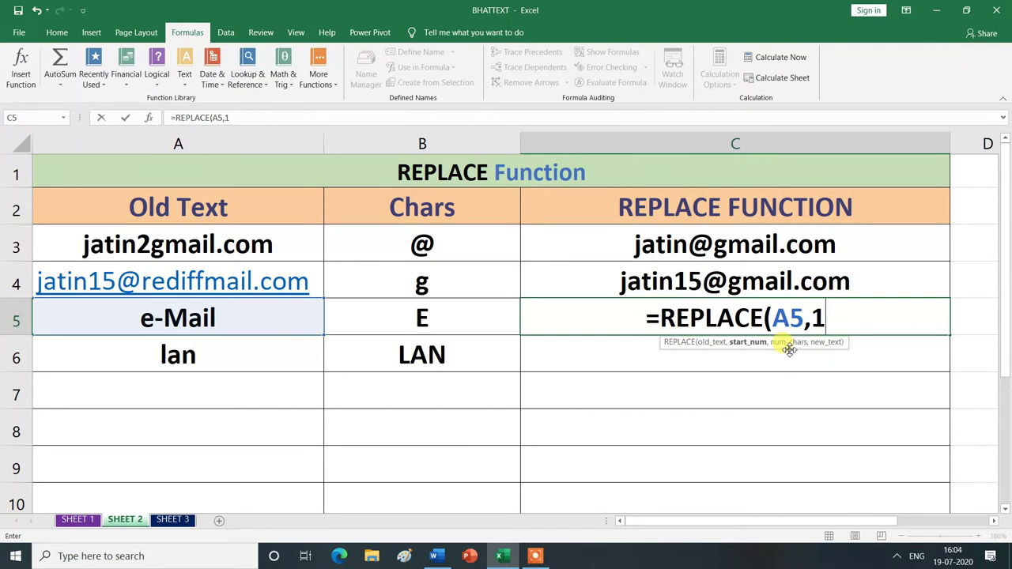
pyautogui.write(',')
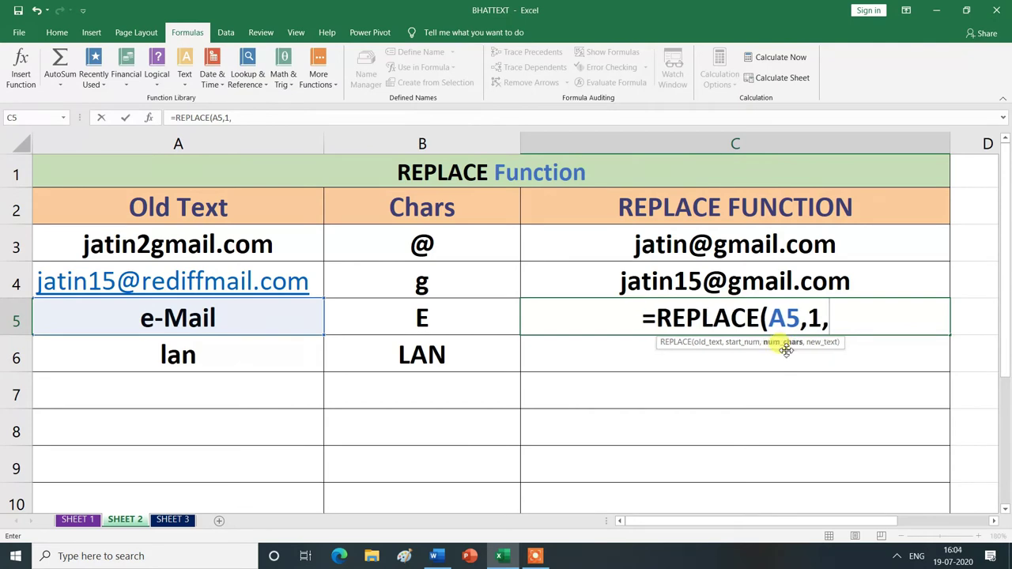
pyautogui.write('1')
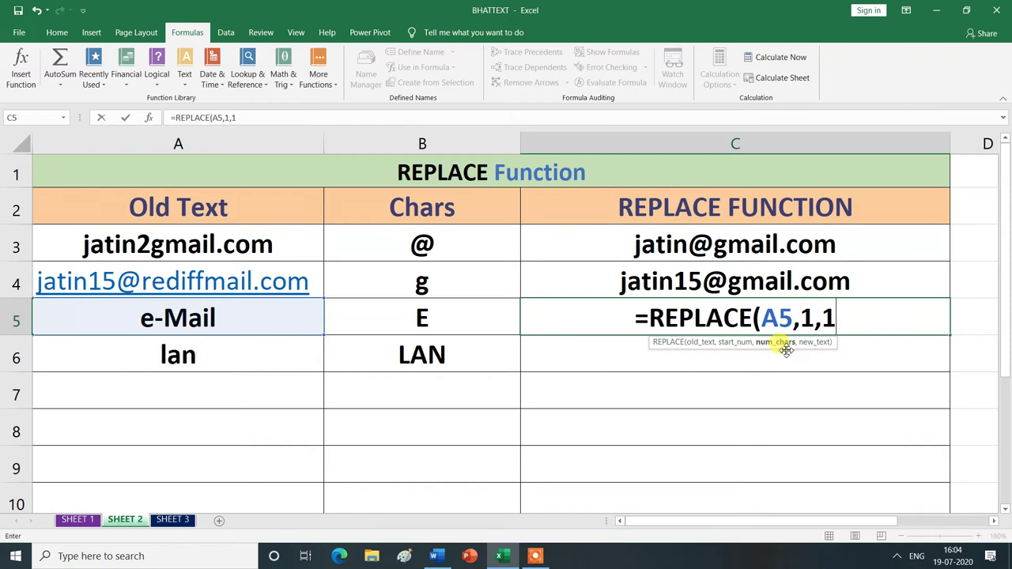
pyautogui.write(',')
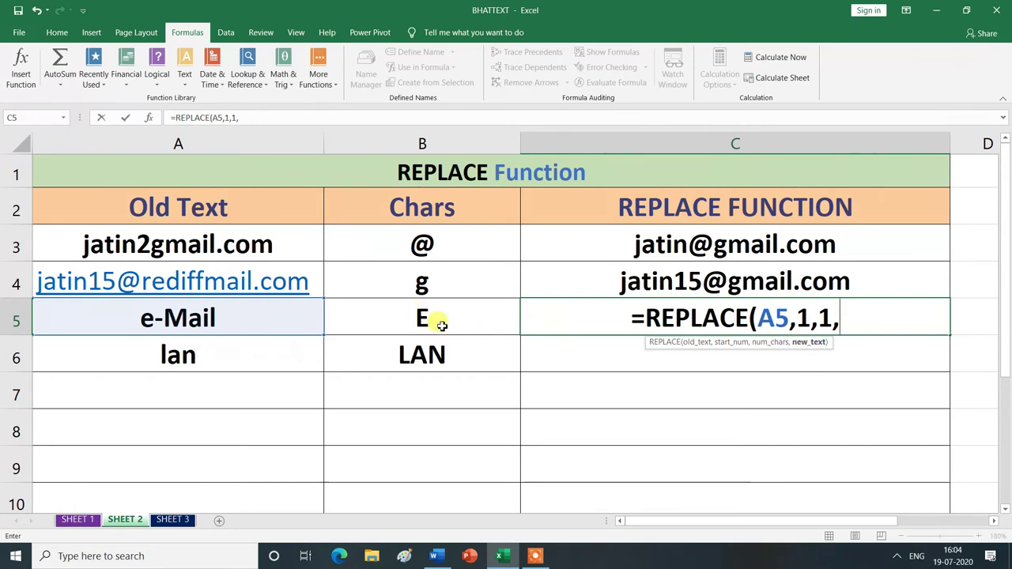
pyautogui.click(440, 325)
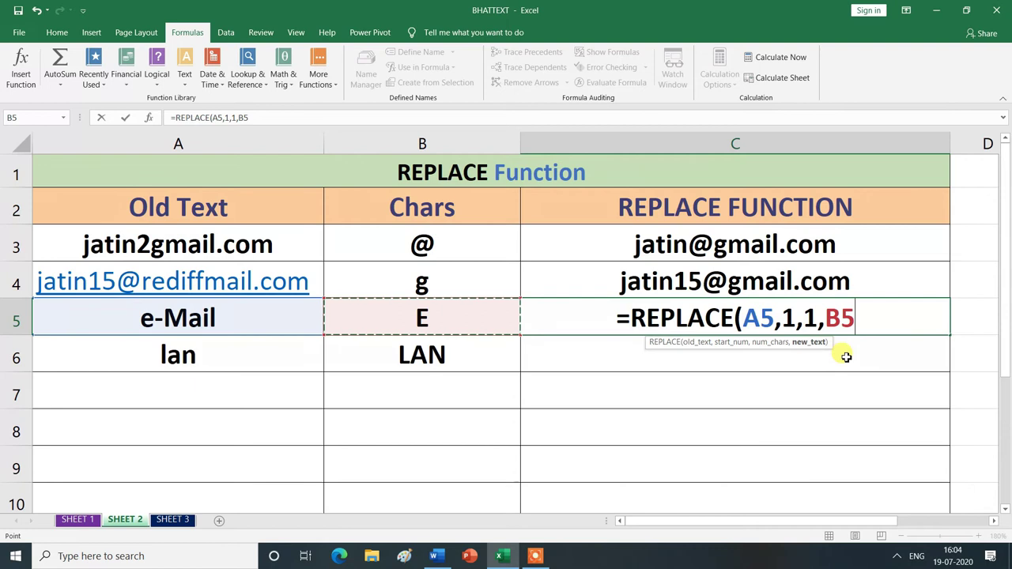
pyautogui.write(')')
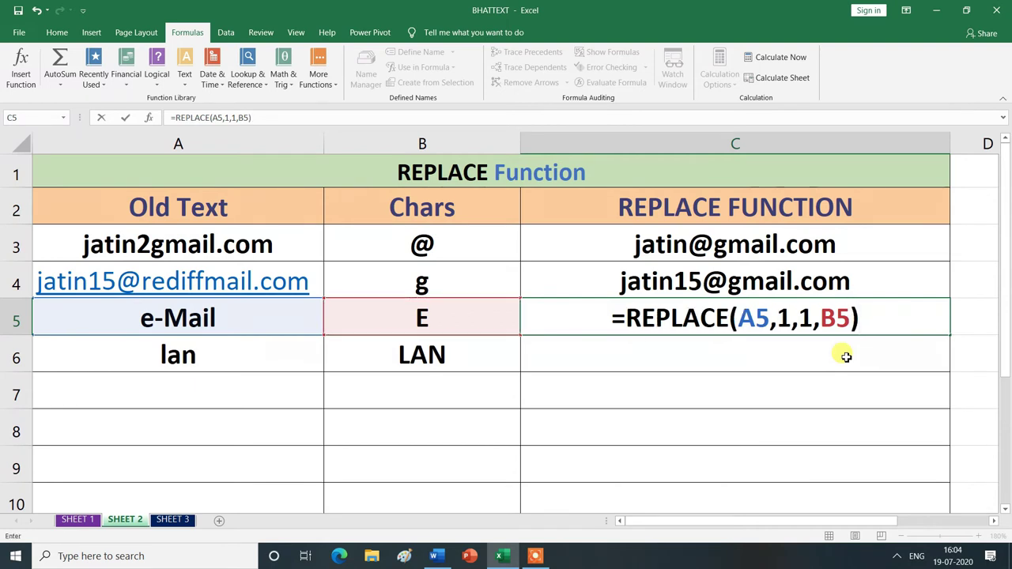
pyautogui.press('Return')
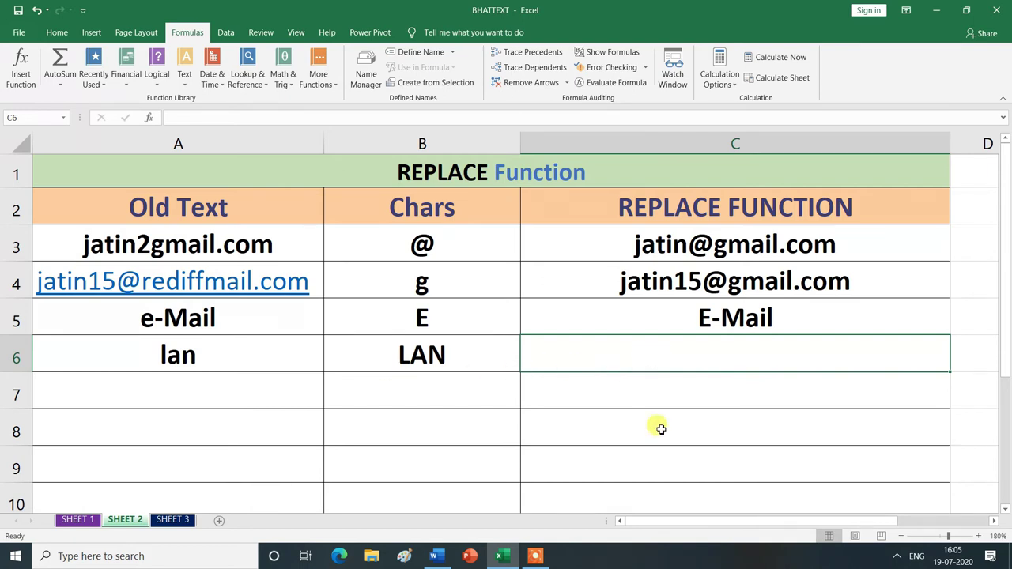
pyautogui.write('=')
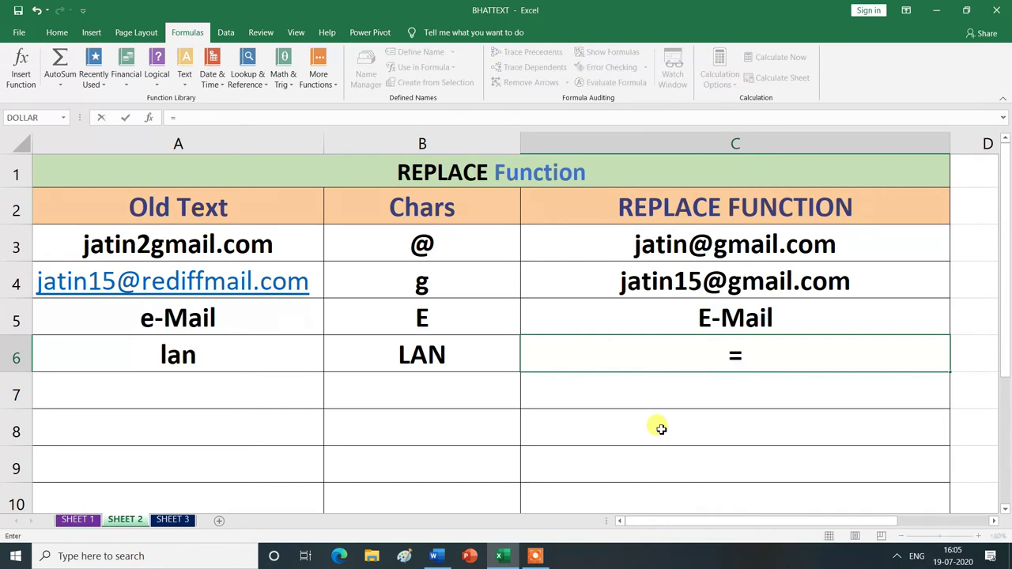
pyautogui.write('R')
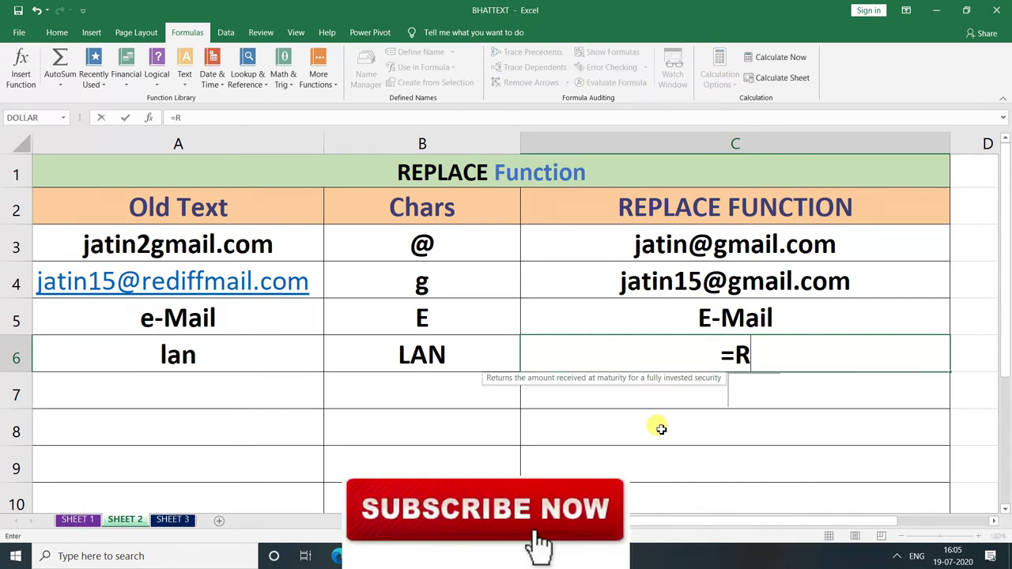
pyautogui.write('E')
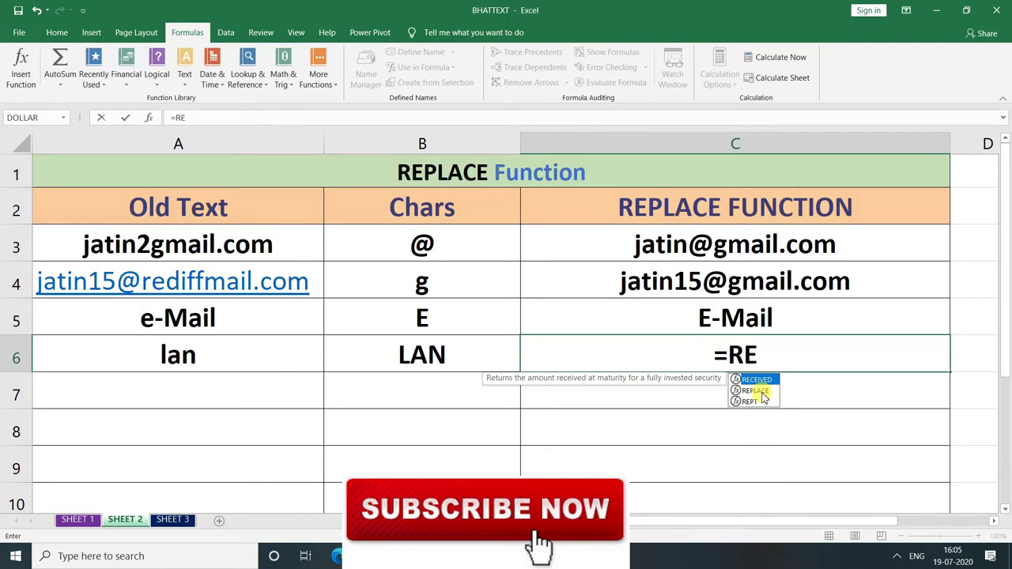
# - Enter =REPLACE(A6,1,3,B6) in C6 to turn lan into LAN
pyautogui.doubleClick(758, 391)
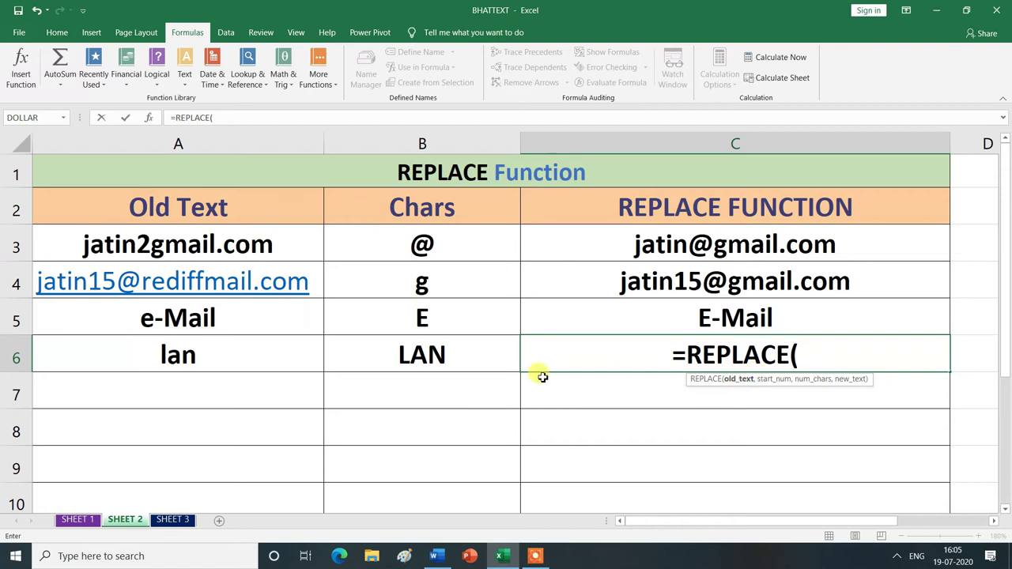
pyautogui.click(219, 358)
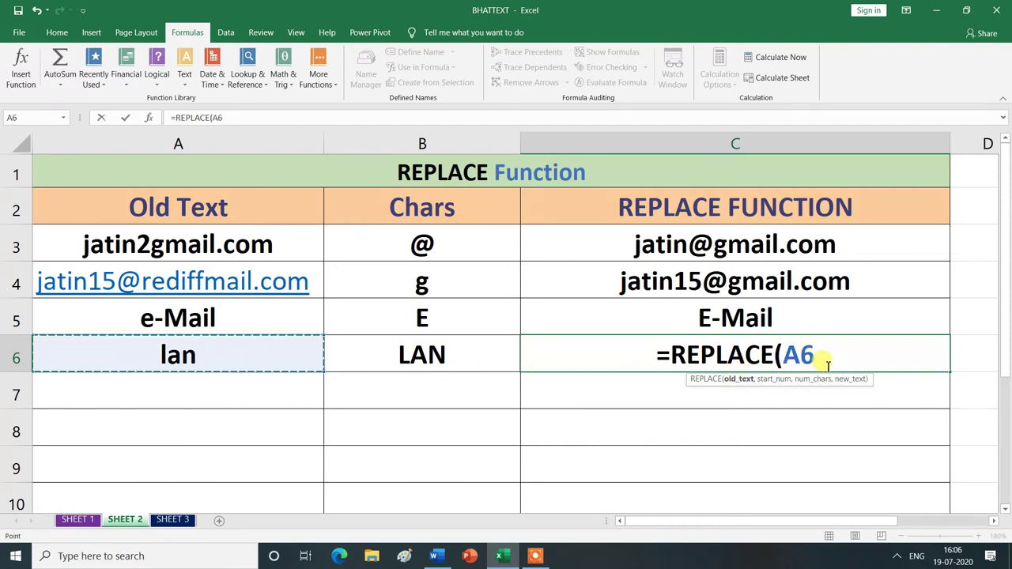
pyautogui.write(',')
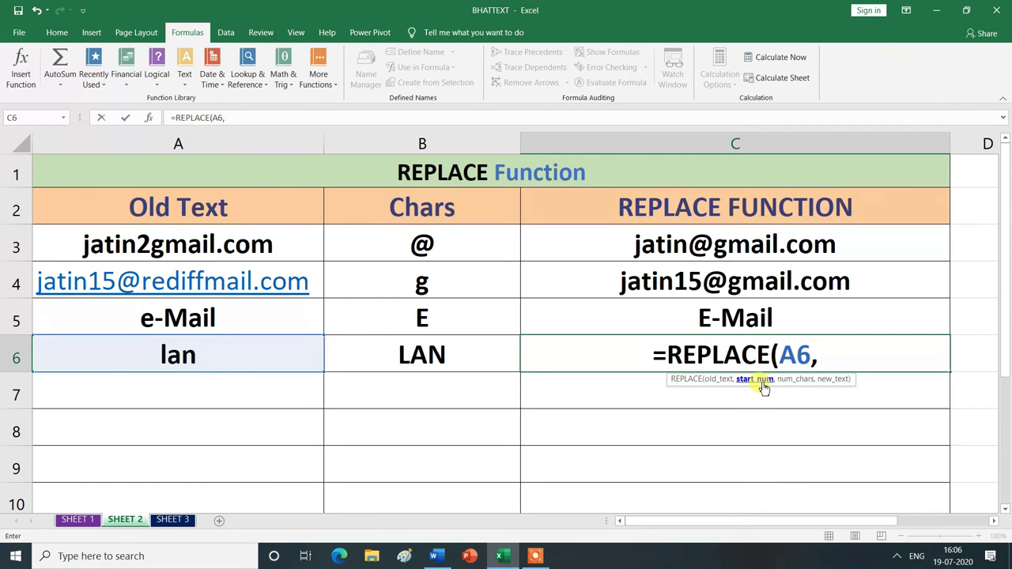
pyautogui.write('1')
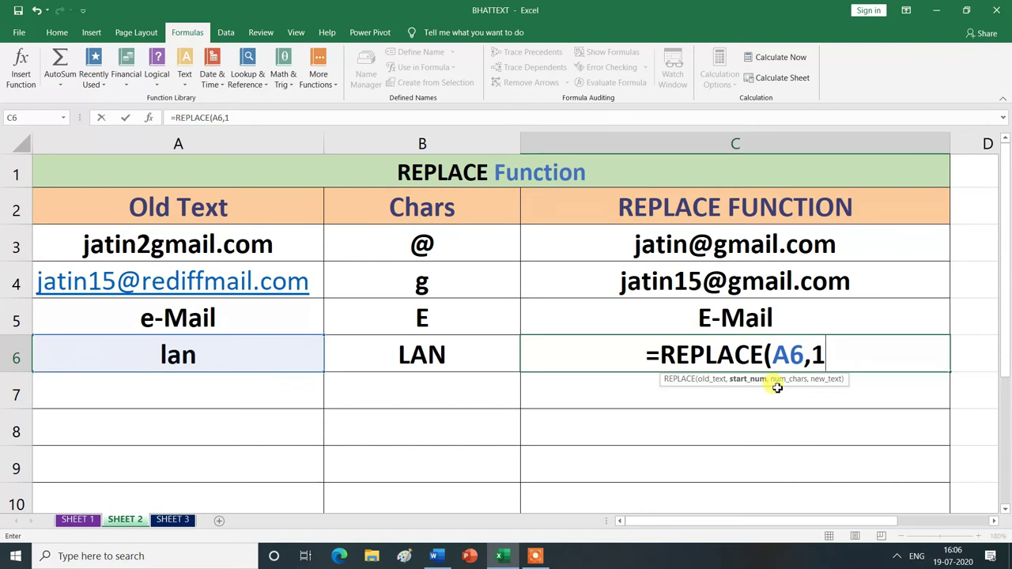
pyautogui.write(',')
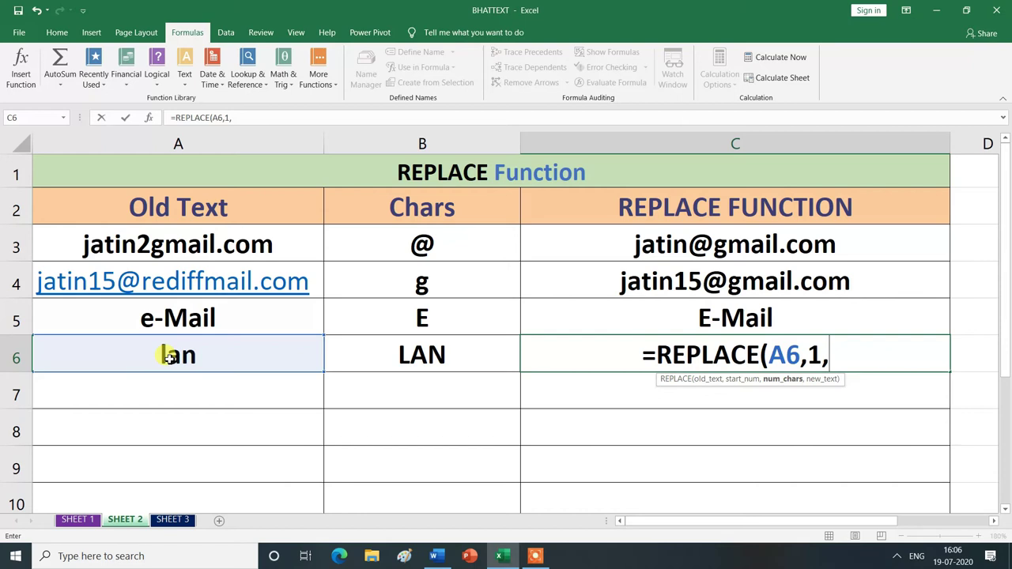
pyautogui.write('3')
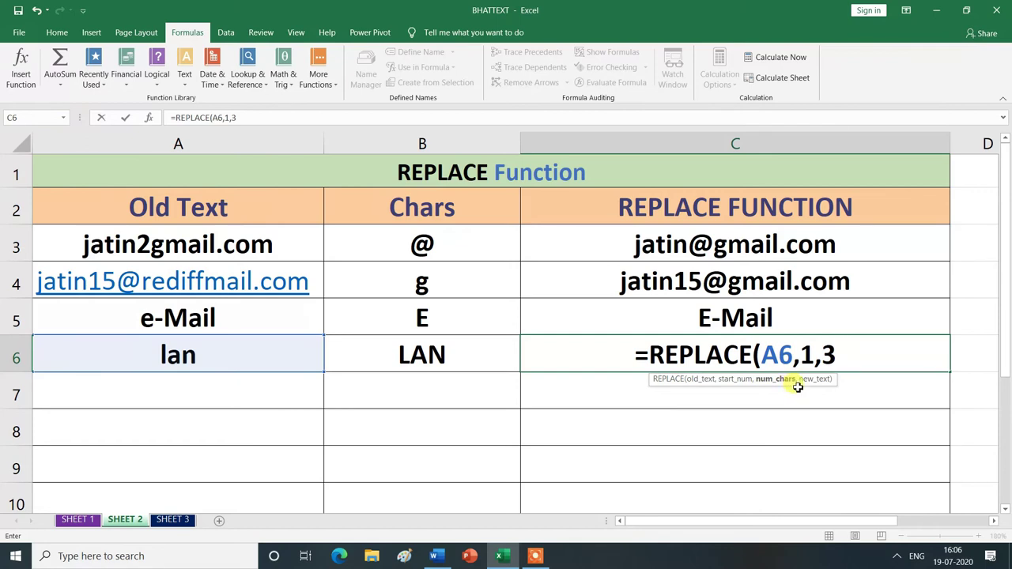
pyautogui.write(',')
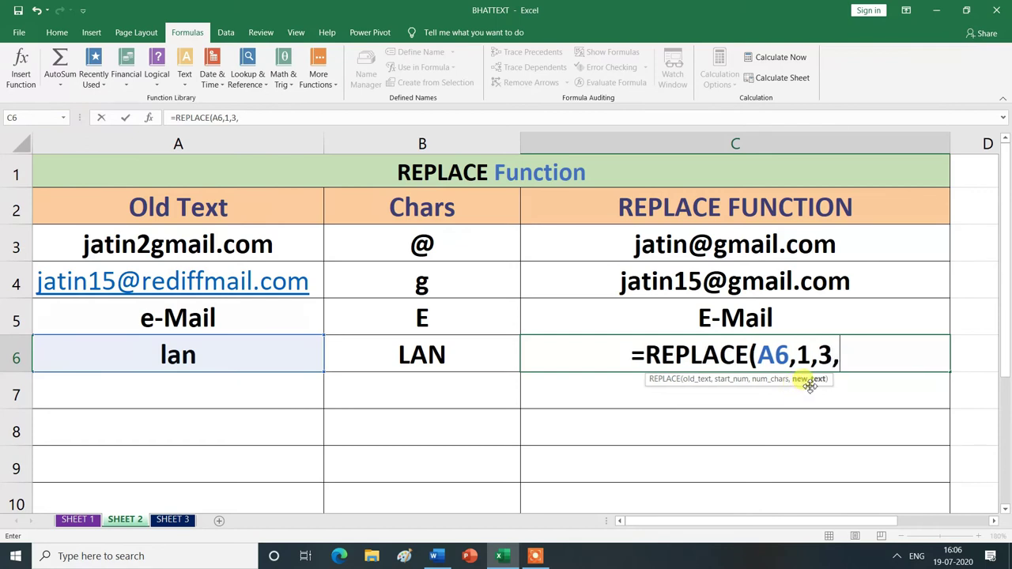
pyautogui.click(427, 355)
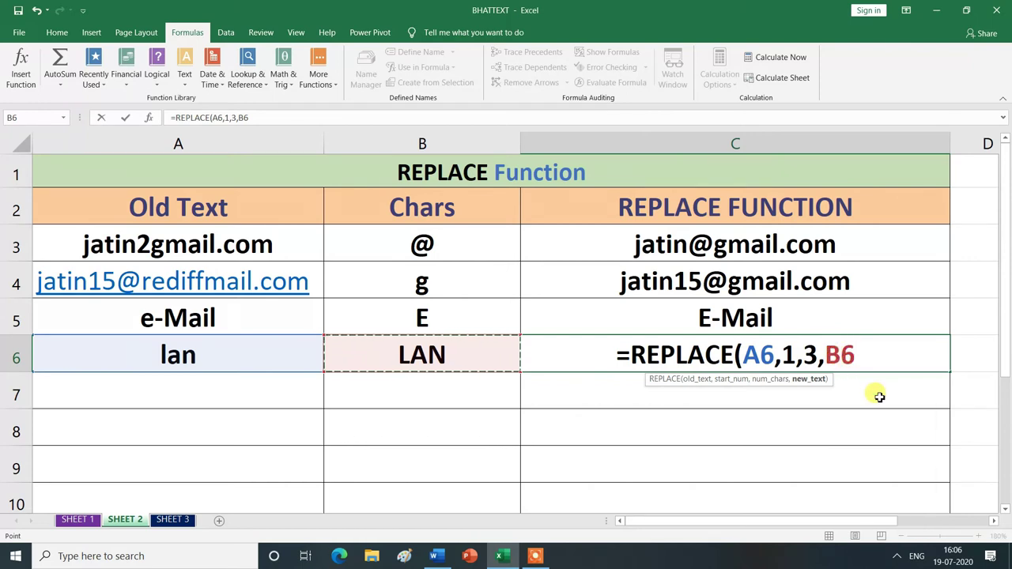
pyautogui.write(')')
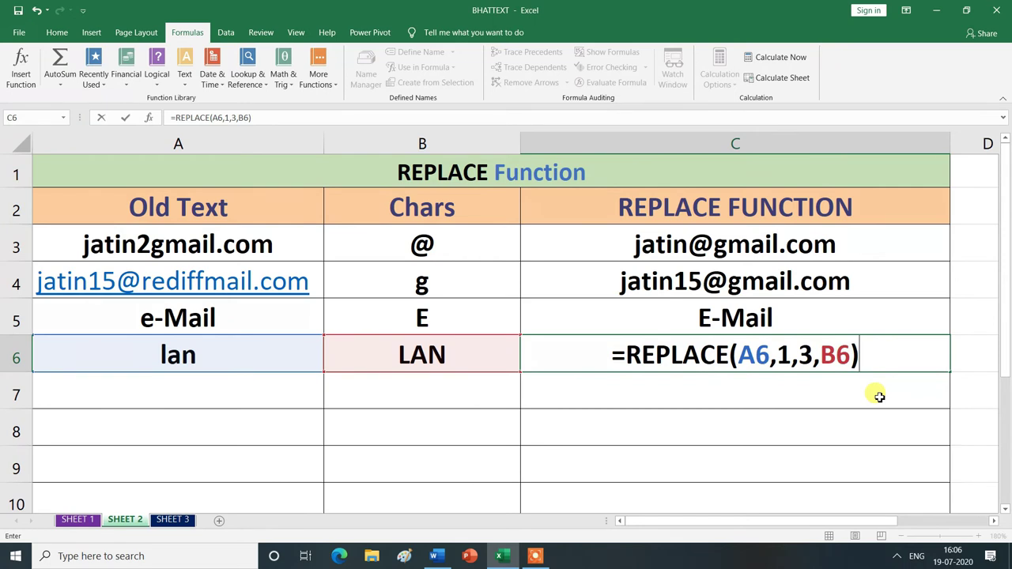
pyautogui.press('Return')
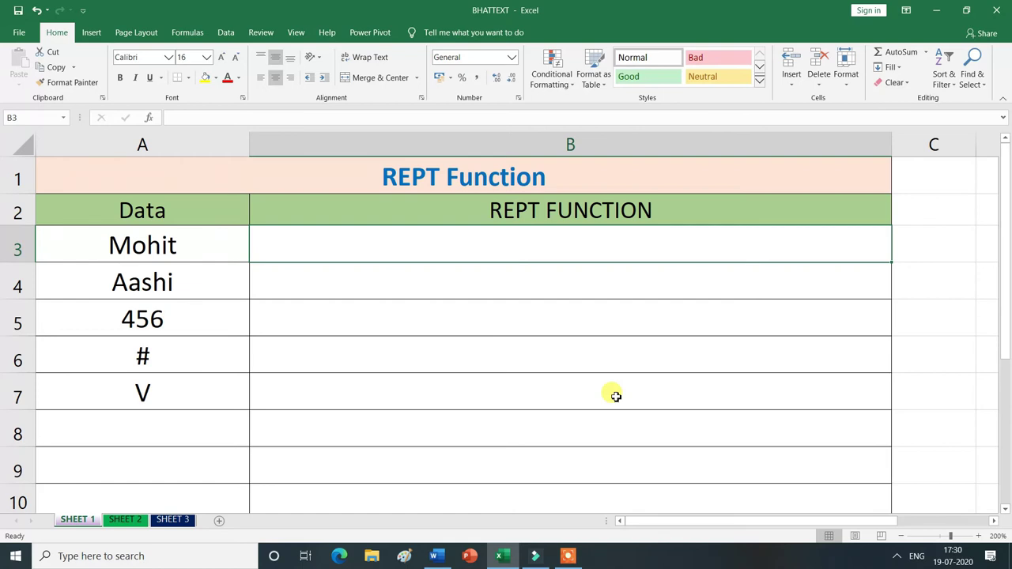
# - Enter =REPT(A3,5) in B3 so the A3 Data entry repeats five times
pyautogui.write('=')
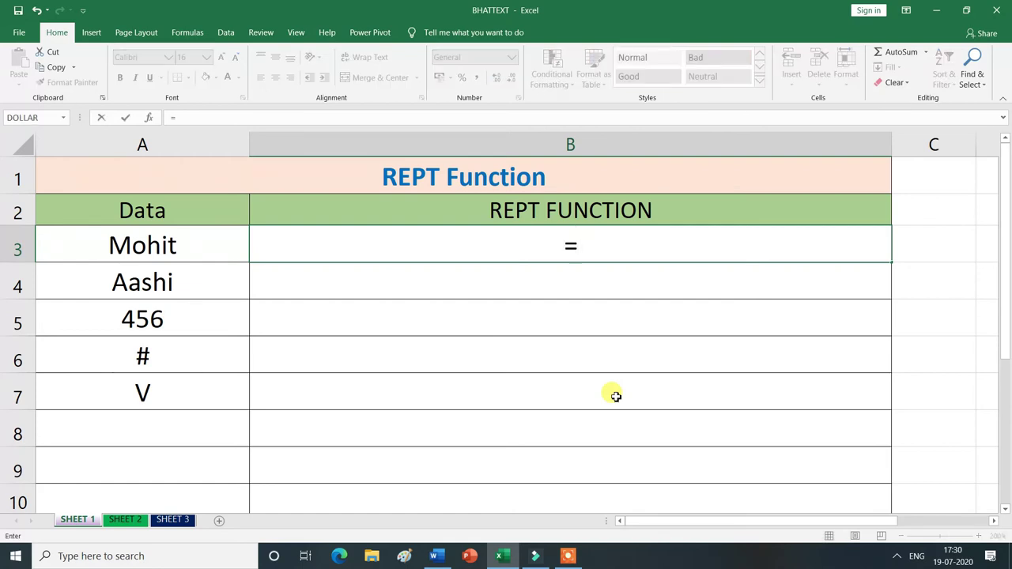
pyautogui.write('rep')
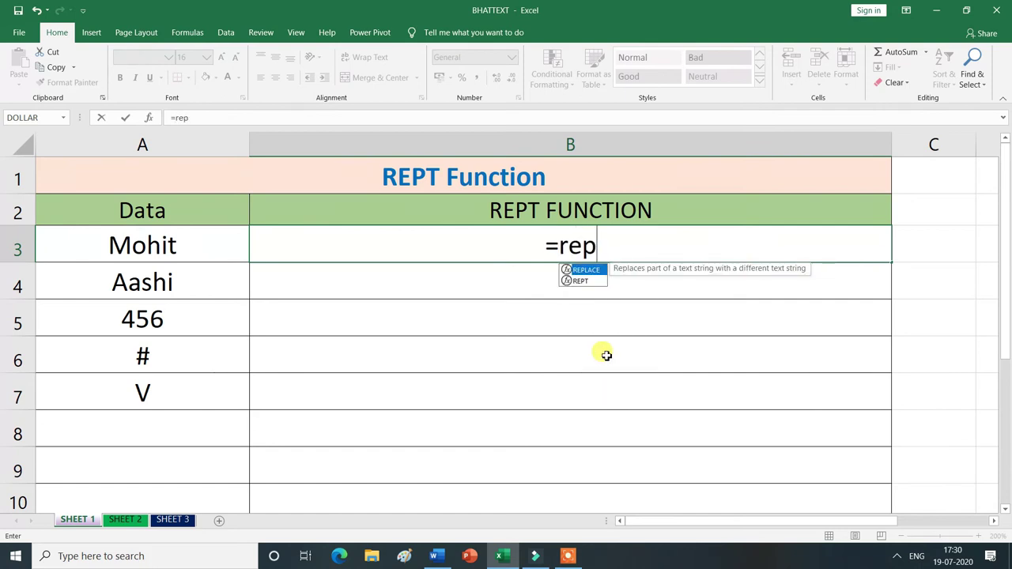
pyautogui.doubleClick(585, 283)
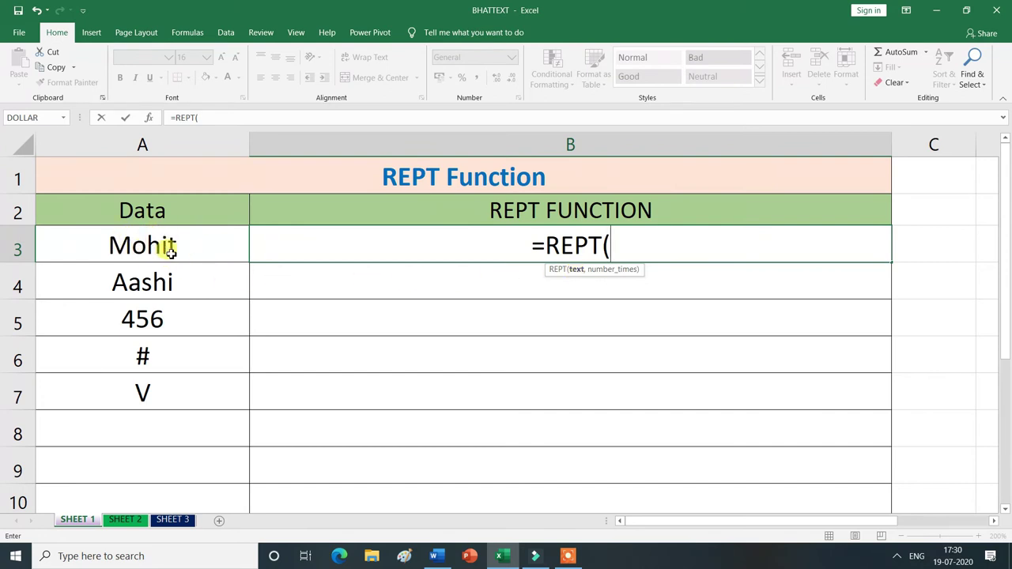
pyautogui.click(168, 247)
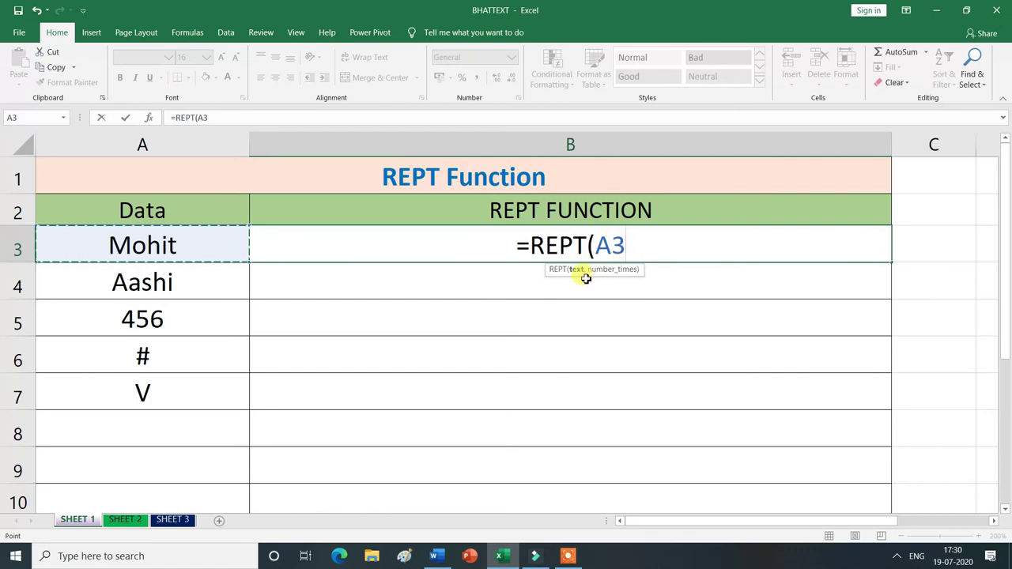
pyautogui.write(',')
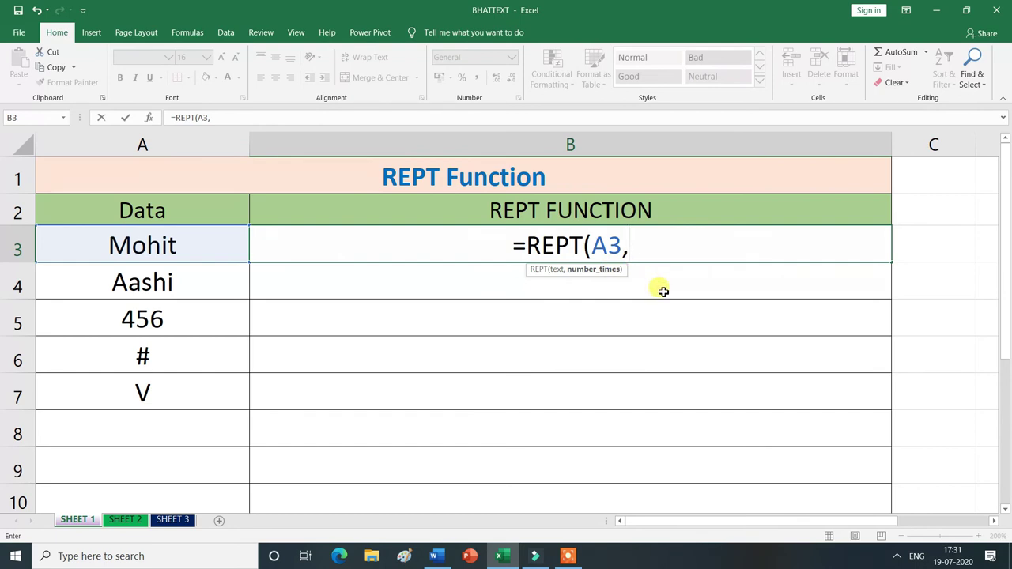
pyautogui.write('5')
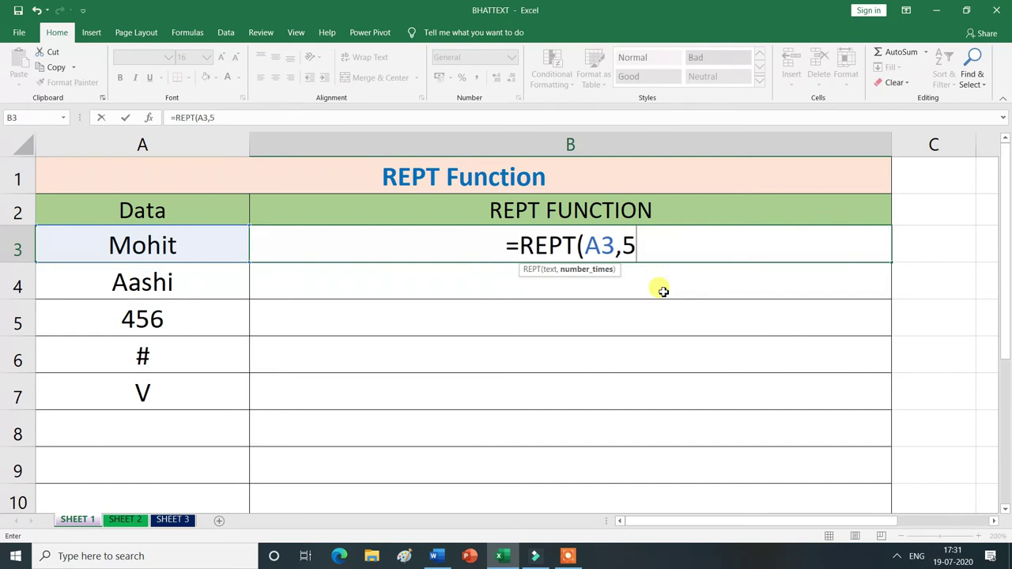
pyautogui.write(')')
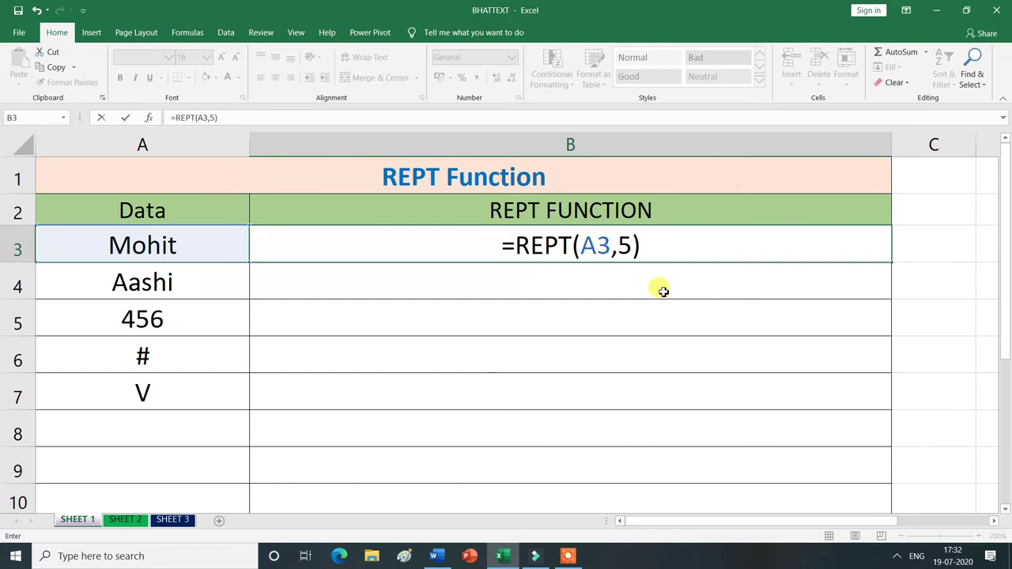
pyautogui.press('Return')
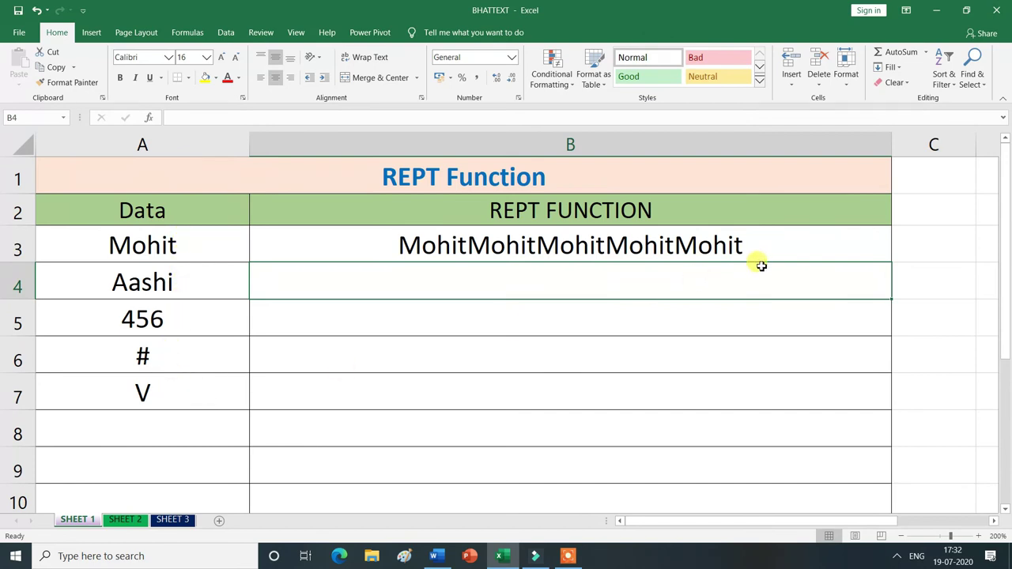
pyautogui.click(799, 251)
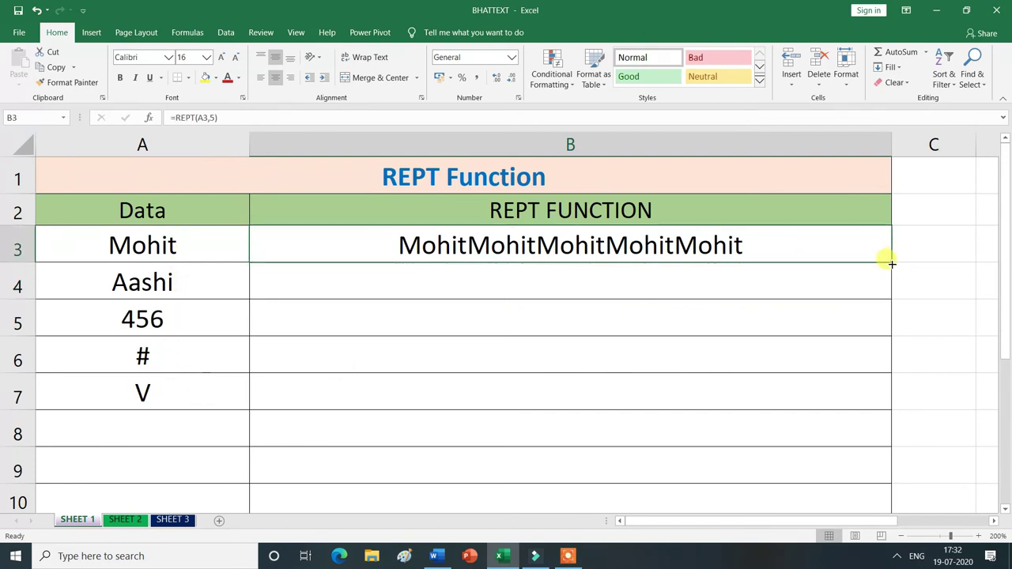
# - Fill B3's REPT formula down to B7 so rows 4–7 repeat their entries five times
pyautogui.moveTo(892, 263); pyautogui.dragTo(890, 409)
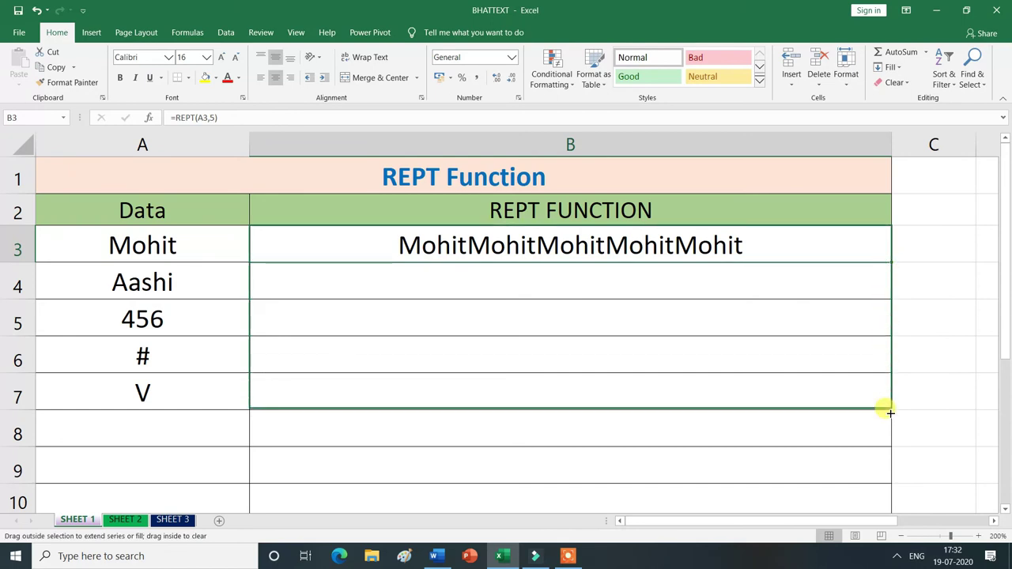
pyautogui.click(594, 433)
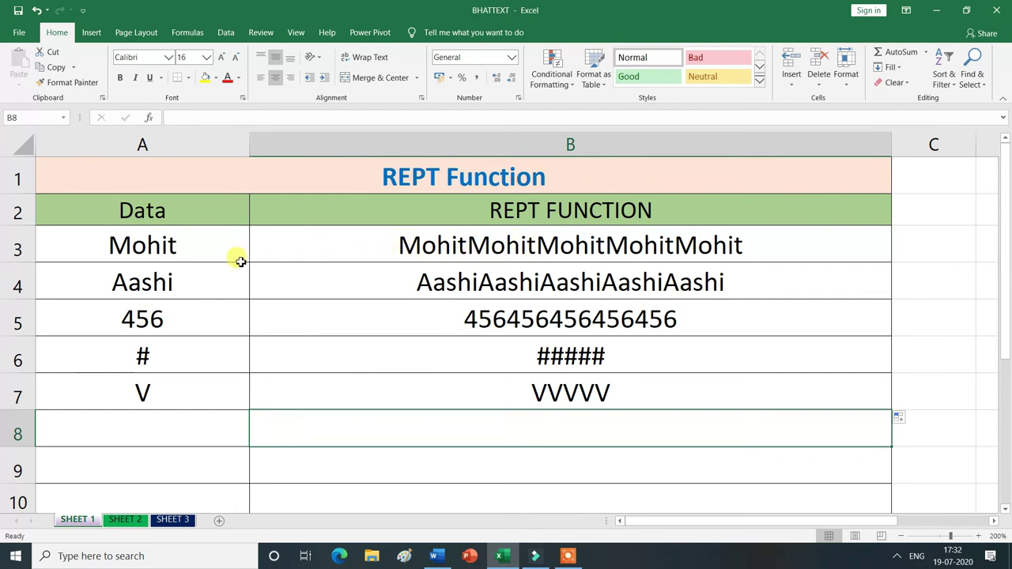
pyautogui.click(174, 245)
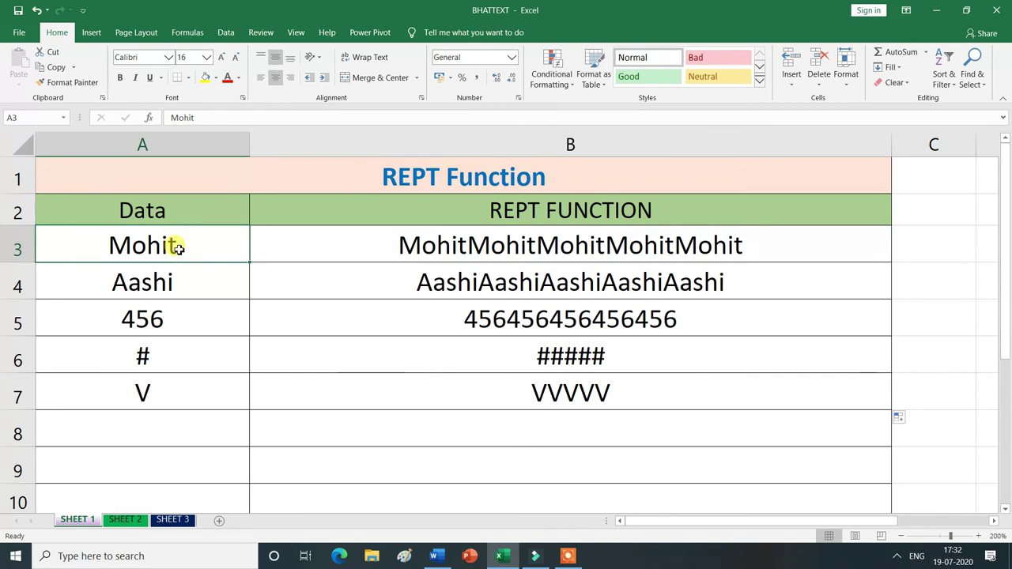
# - Append a hyphen to the A3 Data entry
pyautogui.doubleClick(179, 248)
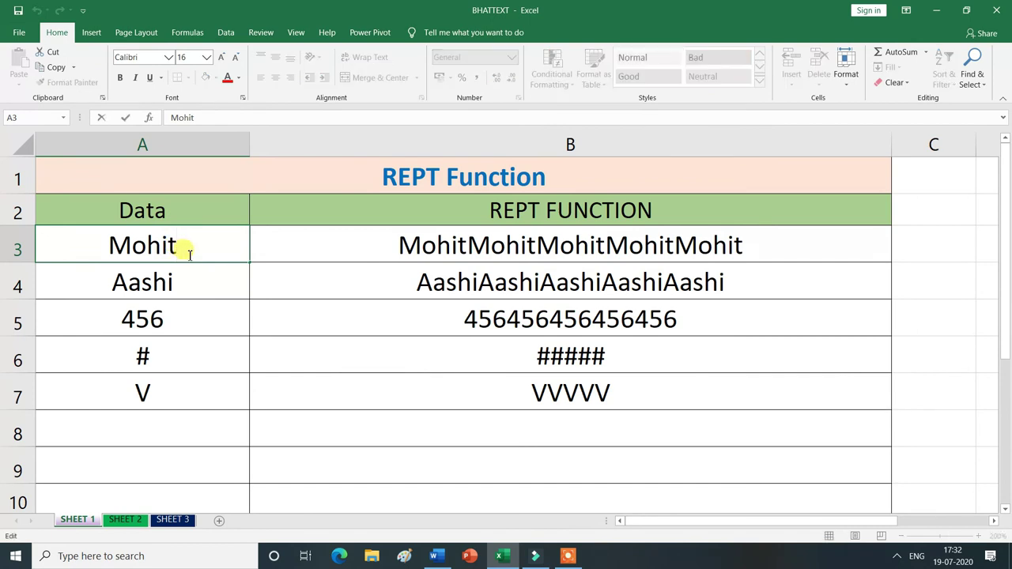
pyautogui.write('-')
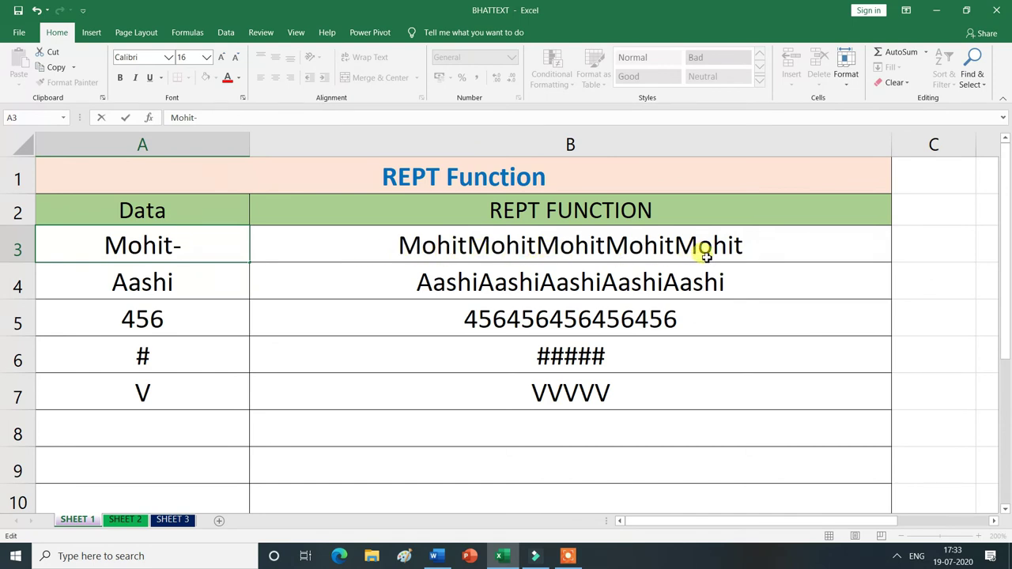
pyautogui.press('Return')
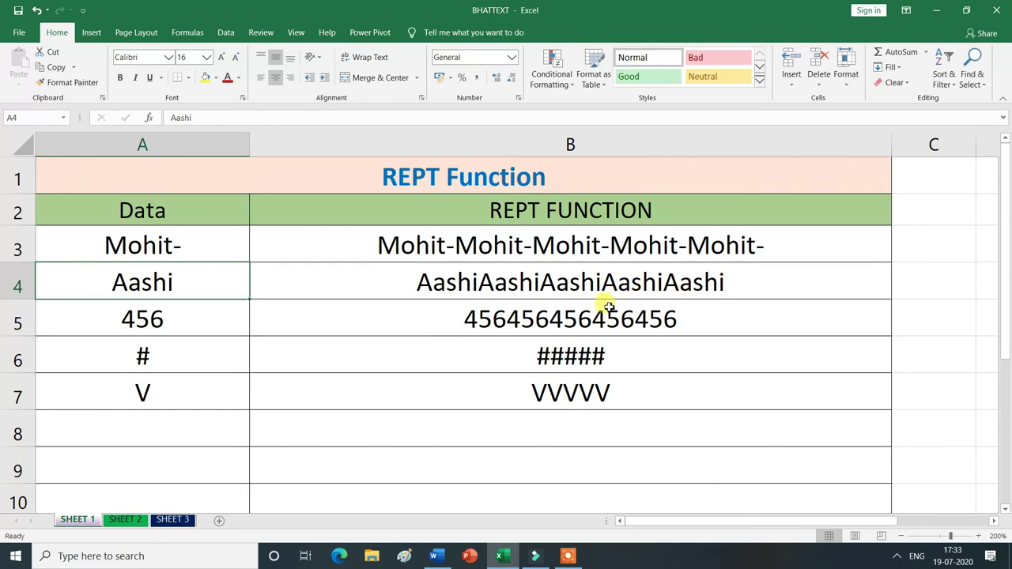
# - Append a comma to the A4 Data entry
pyautogui.doubleClick(189, 289)
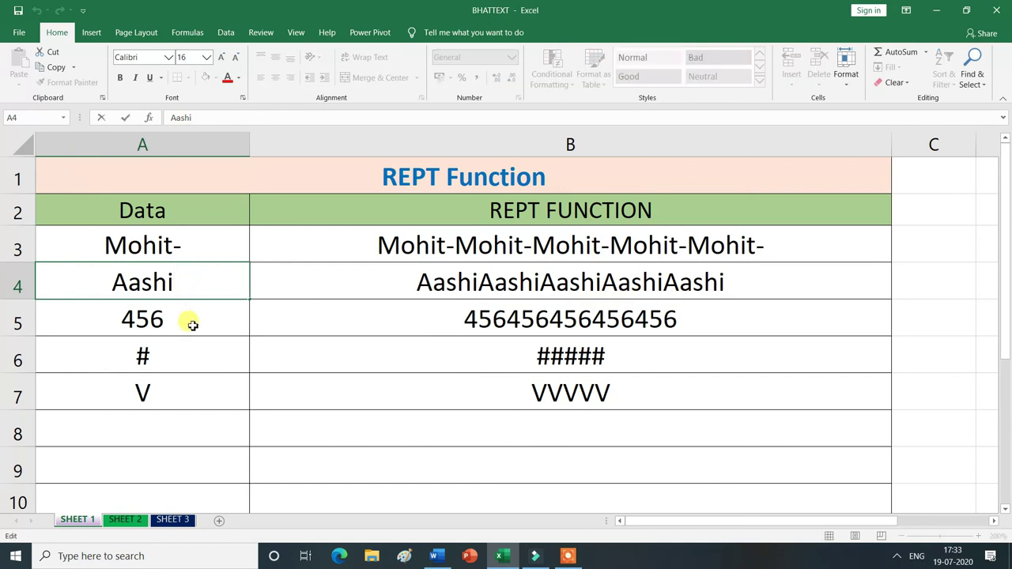
pyautogui.write(',')
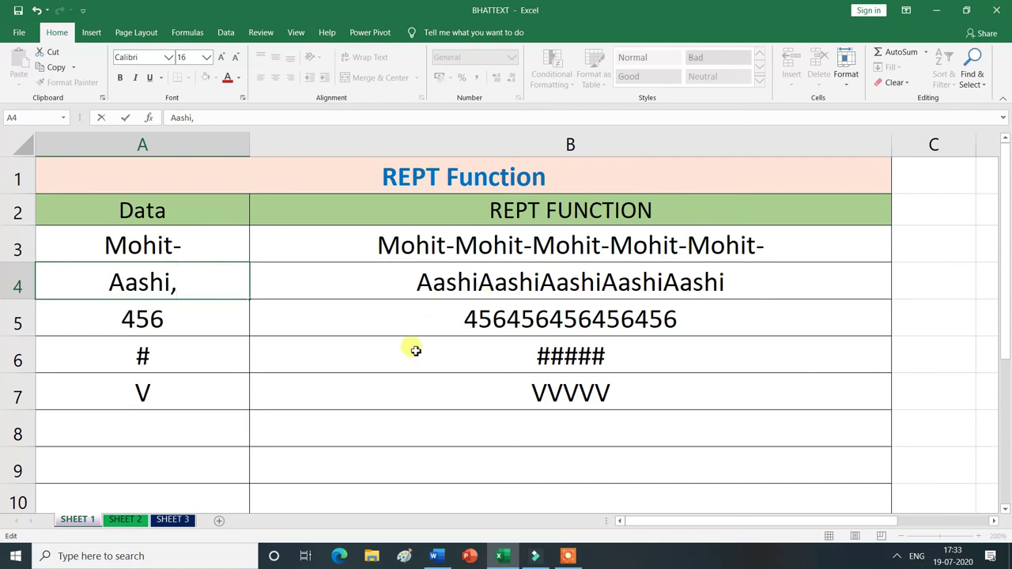
pyautogui.press('Return')
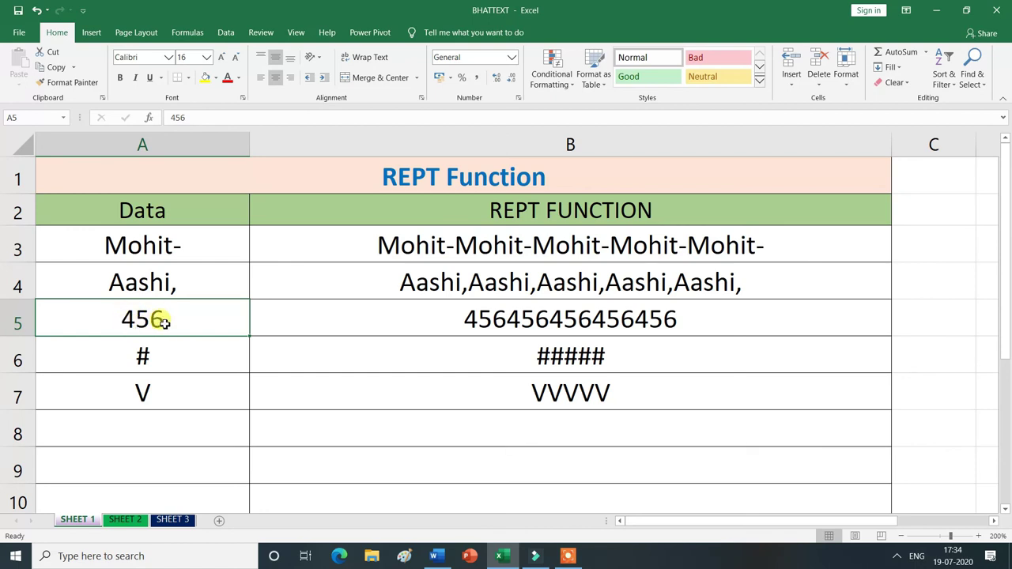
# - Append @ to 456 in A5 and a comma to # in A6 and V in A7
pyautogui.doubleClick(171, 324)
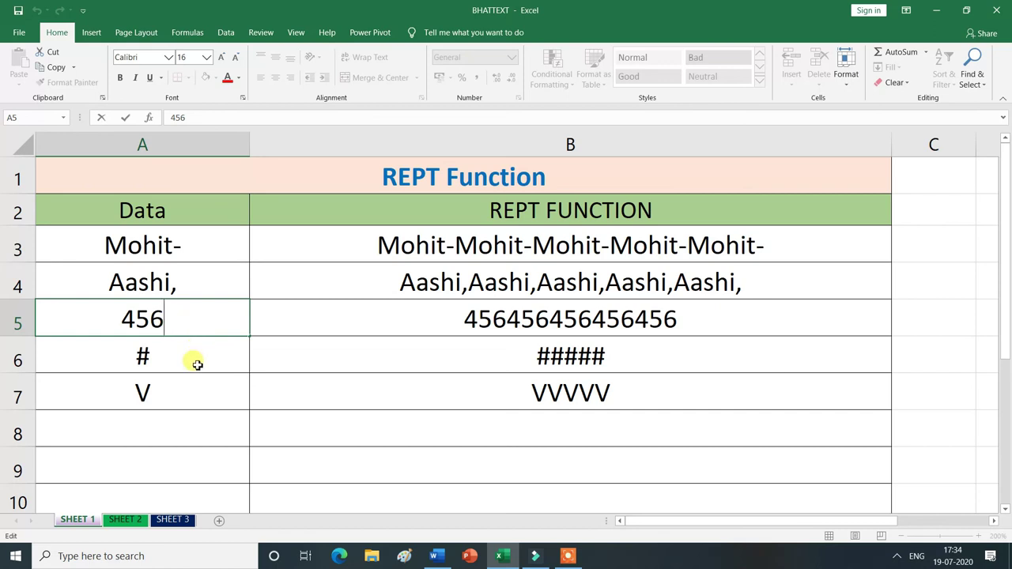
pyautogui.write('@')
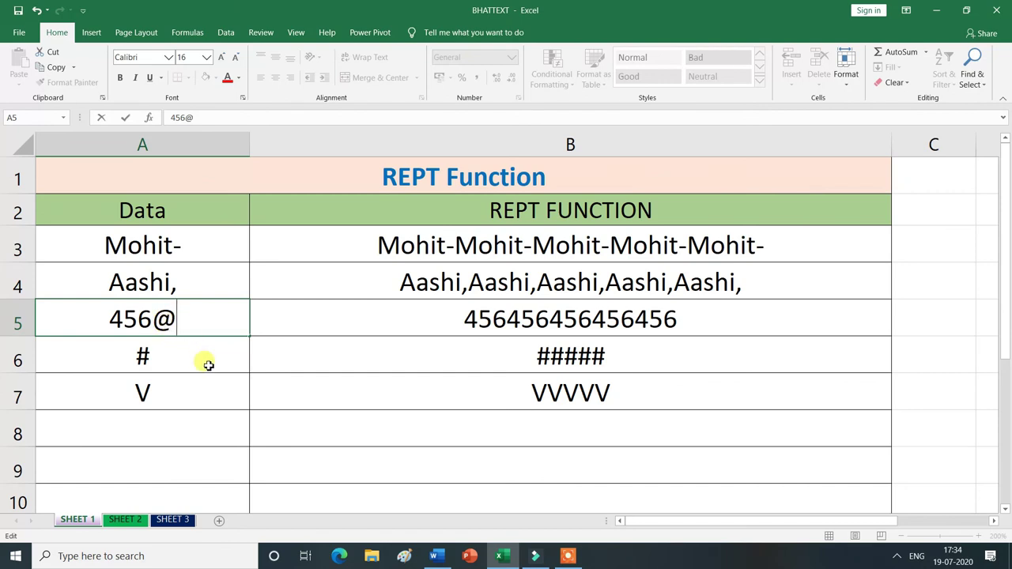
pyautogui.press('Return')
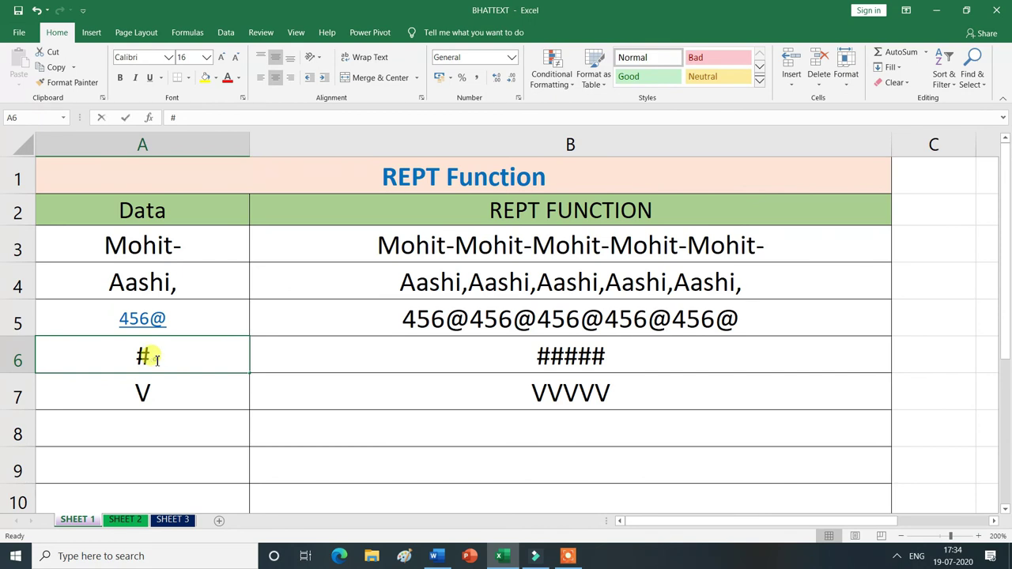
pyautogui.doubleClick(157, 360)
pyautogui.write(',')
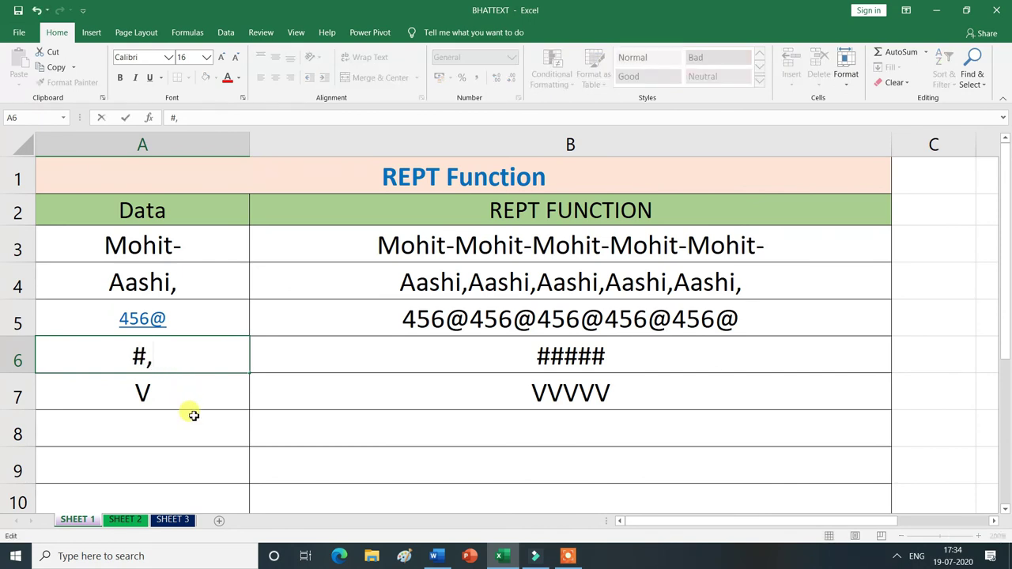
pyautogui.press('Return')
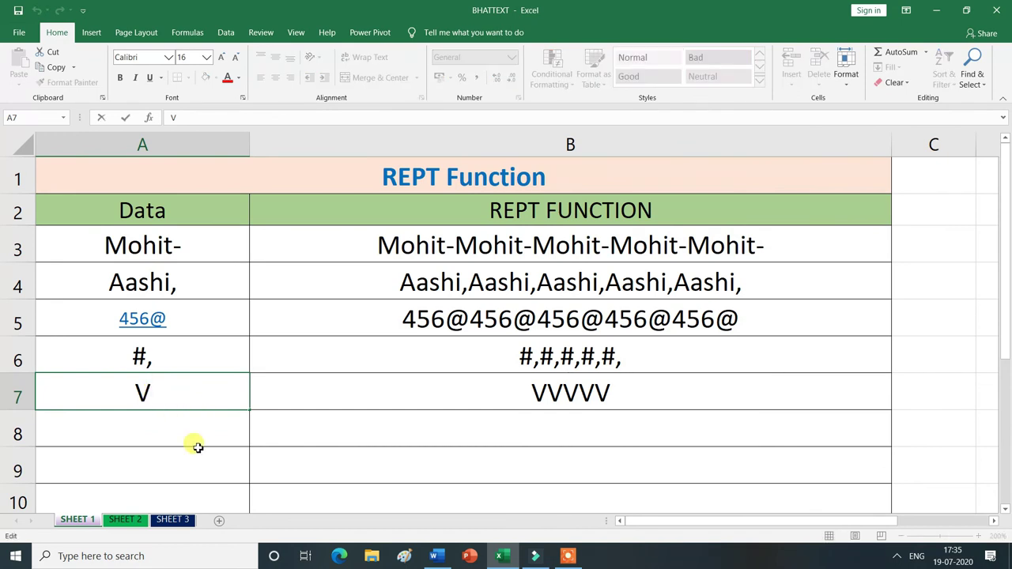
pyautogui.write(',')
pyautogui.press('Return')
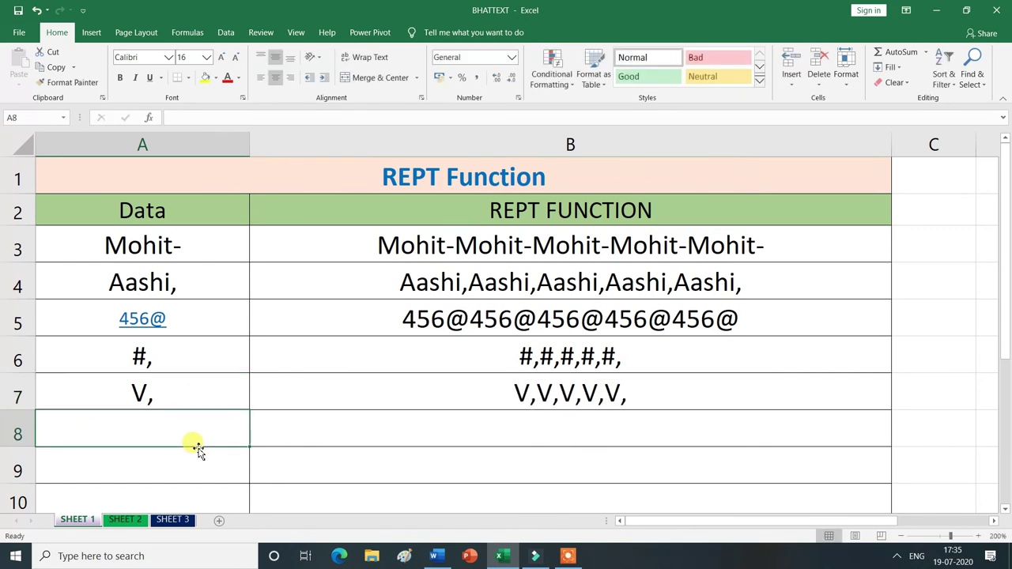